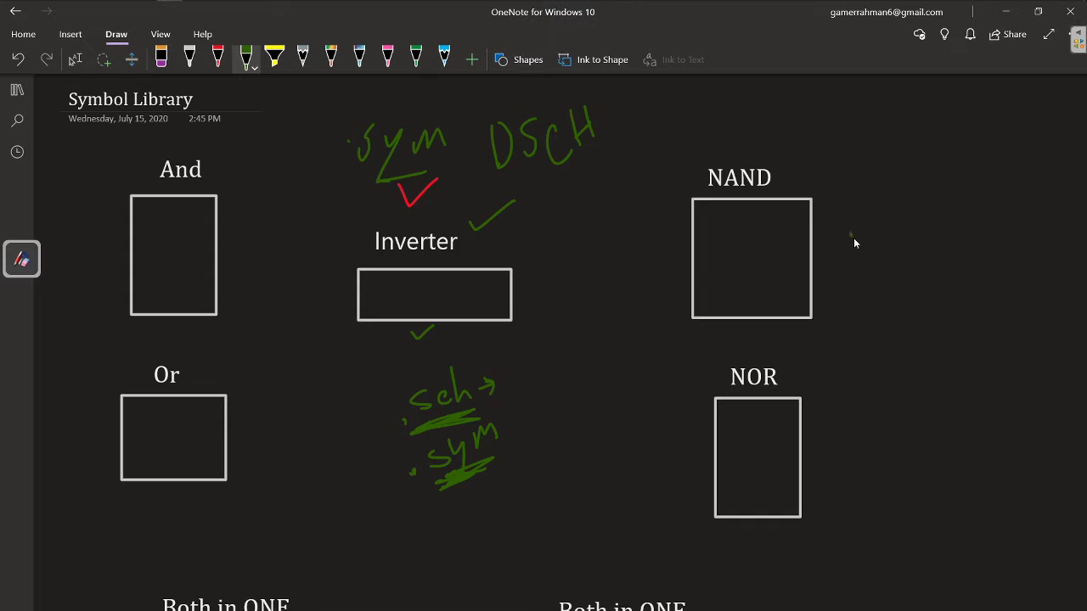
Draw a green check mark beside the NAND box, and switch to the DSCH schematic
{"action": "left_click_drag", "start_coordinate": [850, 237], "coordinate": [888, 216]}
{"action": "left_click", "coordinate": [1004, 14]}
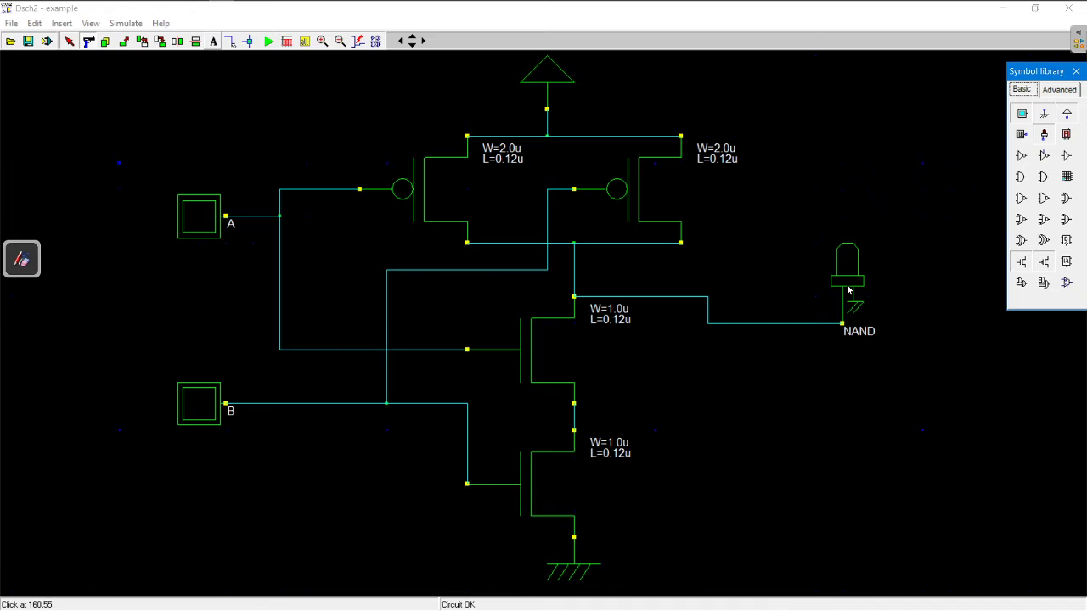
Insert the custom inverter user symbol (.sym) in the empty area below the NAND output light
{"action": "left_click", "coordinate": [62, 24]}
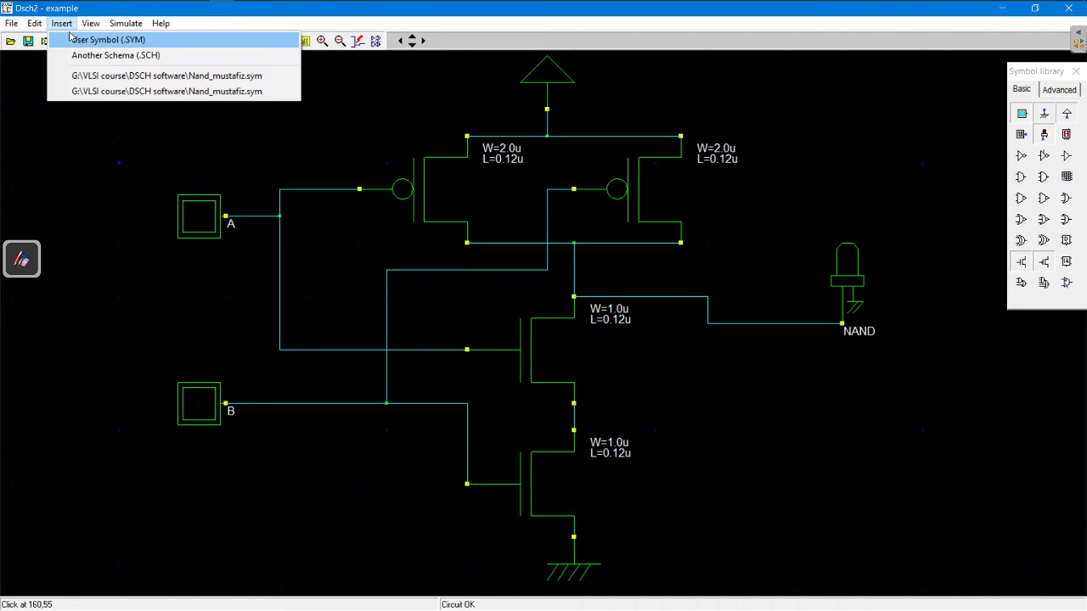
{"action": "left_click", "coordinate": [73, 38]}
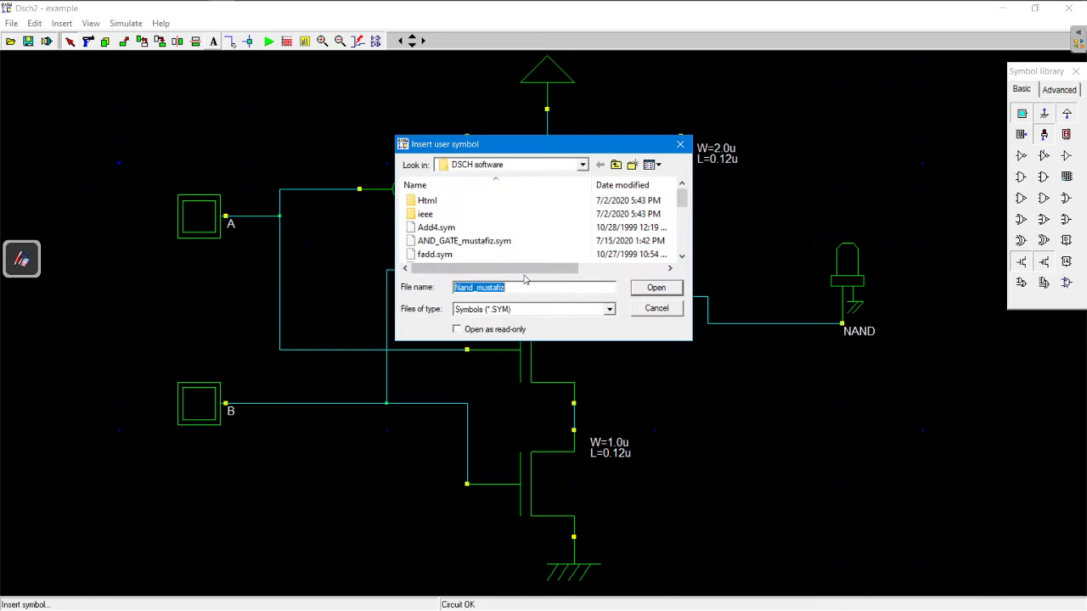
{"action": "key", "text": "BackSpace"}
{"action": "type", "text": "In"}
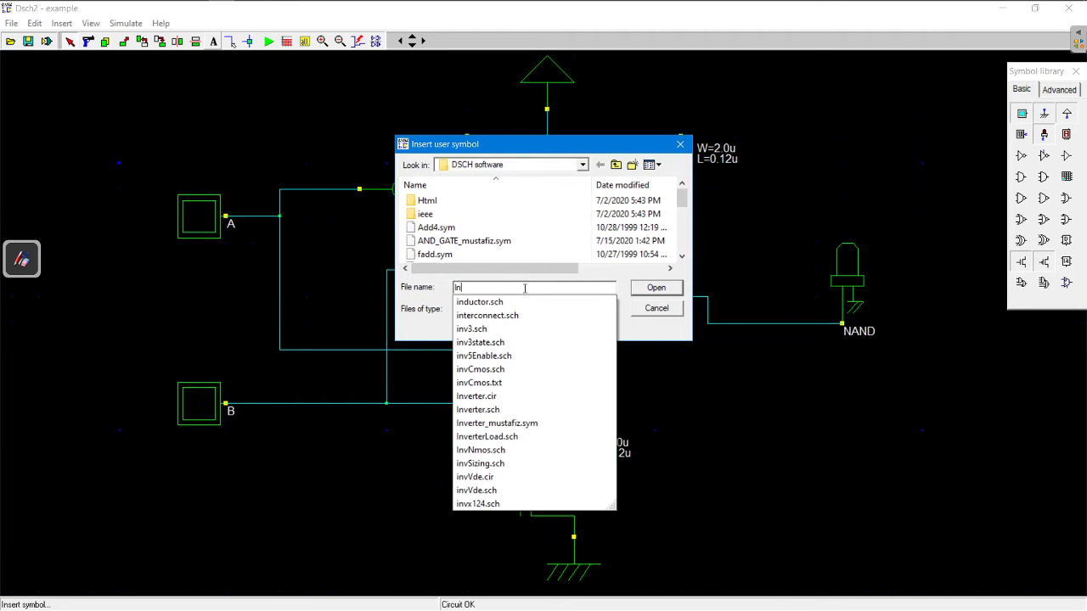
{"action": "type", "text": "ver"}
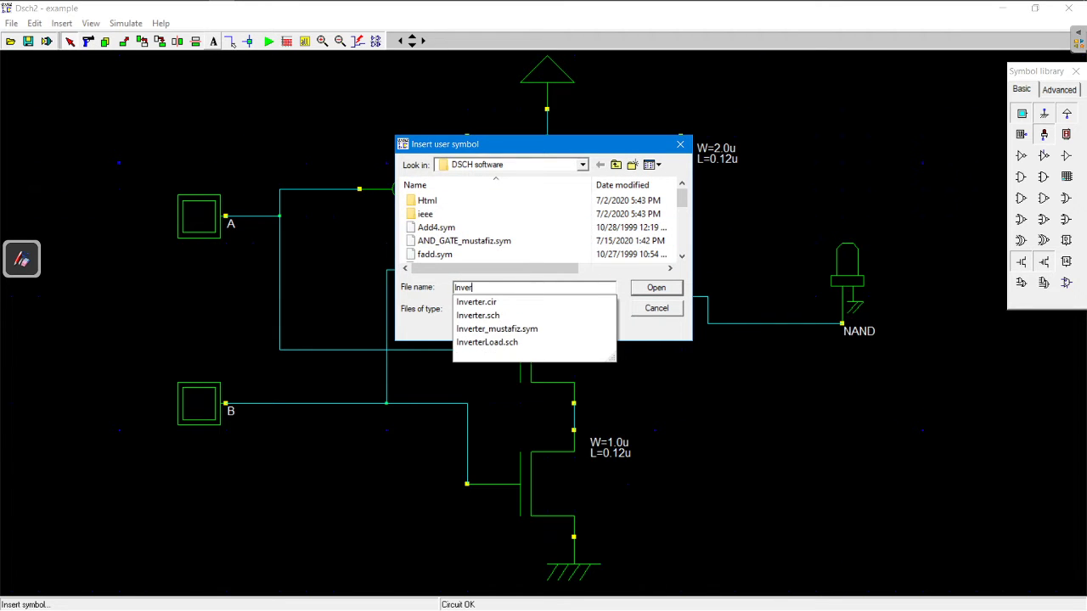
{"action": "left_click", "coordinate": [548, 332]}
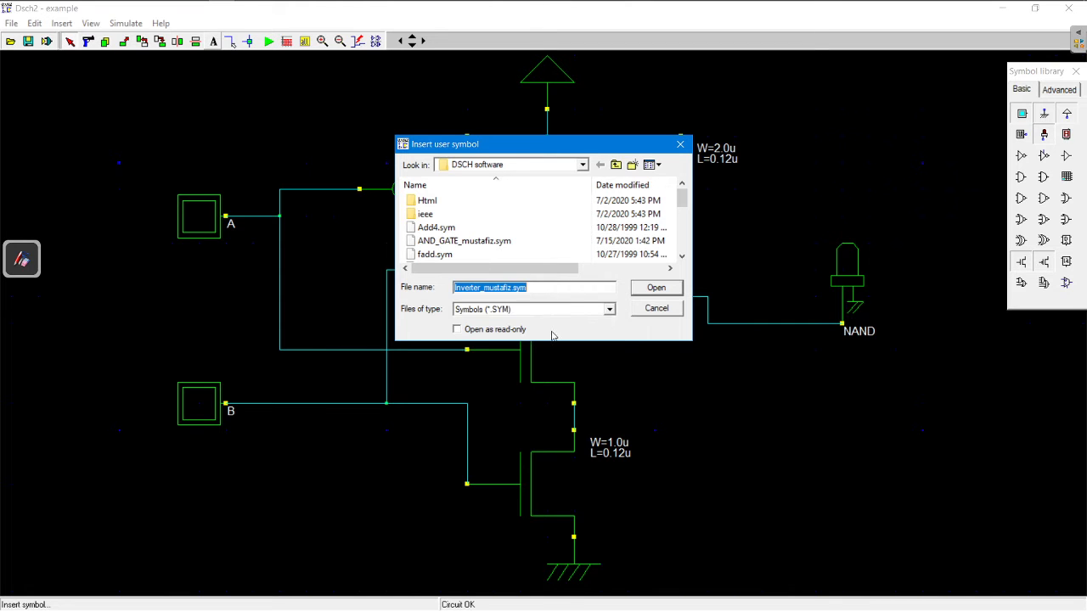
{"action": "left_click", "coordinate": [657, 290]}
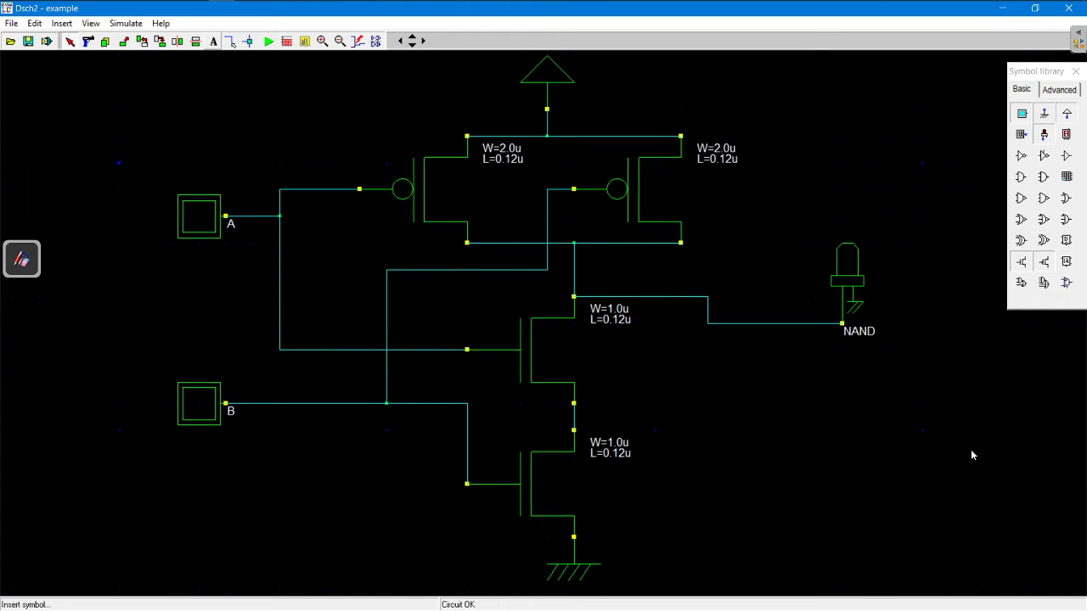
{"action": "left_click", "coordinate": [949, 496]}
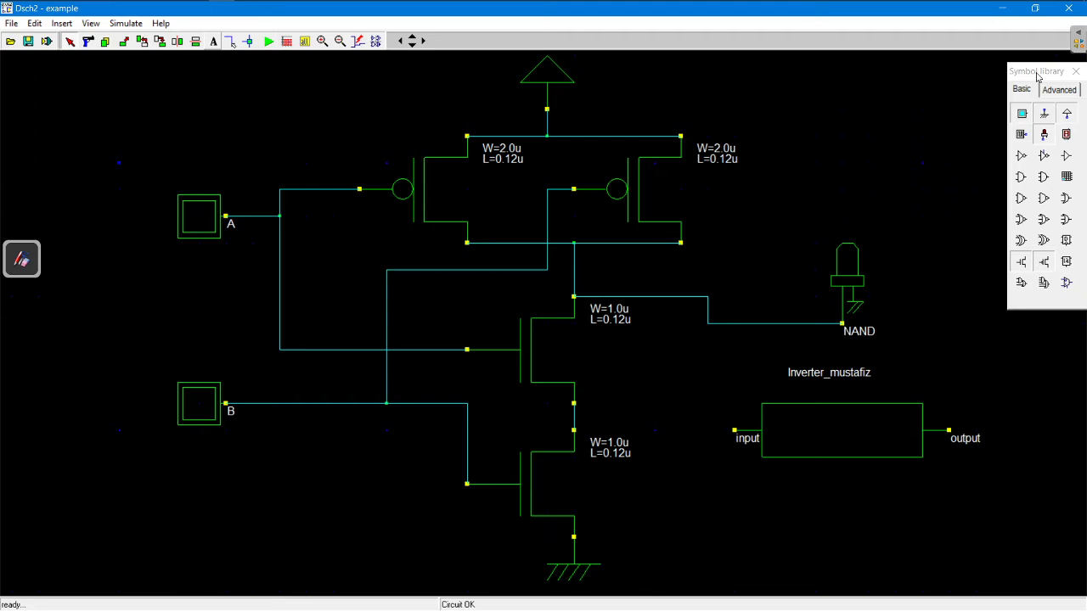
Move the symbol library off the area beside the NAND output, and space out the inverter symbol and the NAND light
{"action": "left_click_drag", "start_coordinate": [1042, 72], "coordinate": [31, 345]}
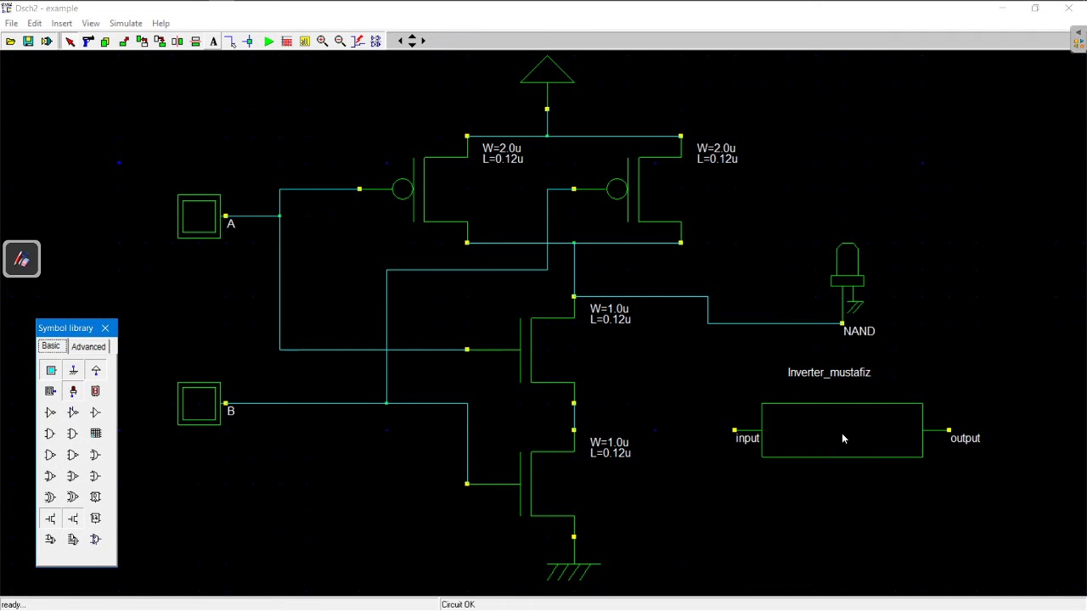
{"action": "left_click_drag", "start_coordinate": [841, 434], "coordinate": [883, 394]}
{"action": "left_click_drag", "start_coordinate": [850, 264], "coordinate": [769, 264]}
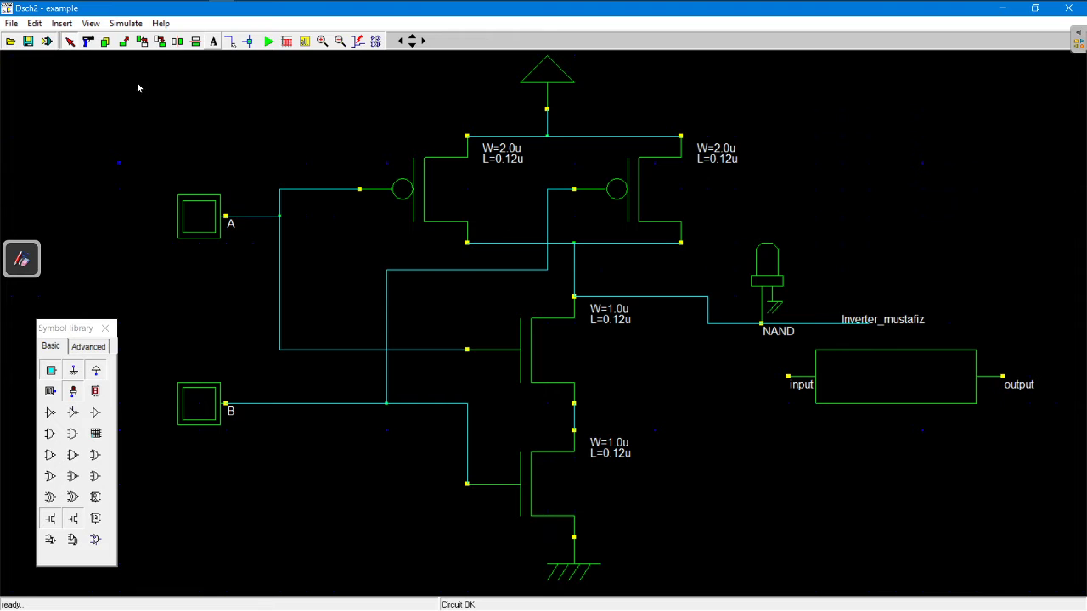
Delete the horizontal wire segment running through the NAND light's pin
{"action": "left_click", "coordinate": [88, 40]}
{"action": "left_click", "coordinate": [832, 324]}
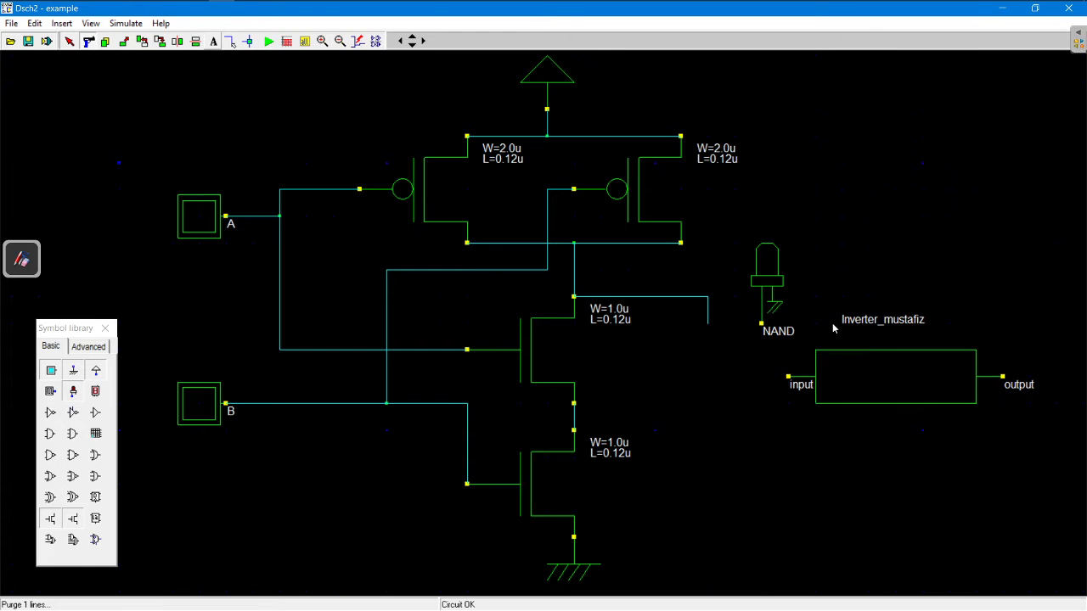
{"action": "left_click", "coordinate": [732, 249]}
{"action": "left_click", "coordinate": [798, 317]}
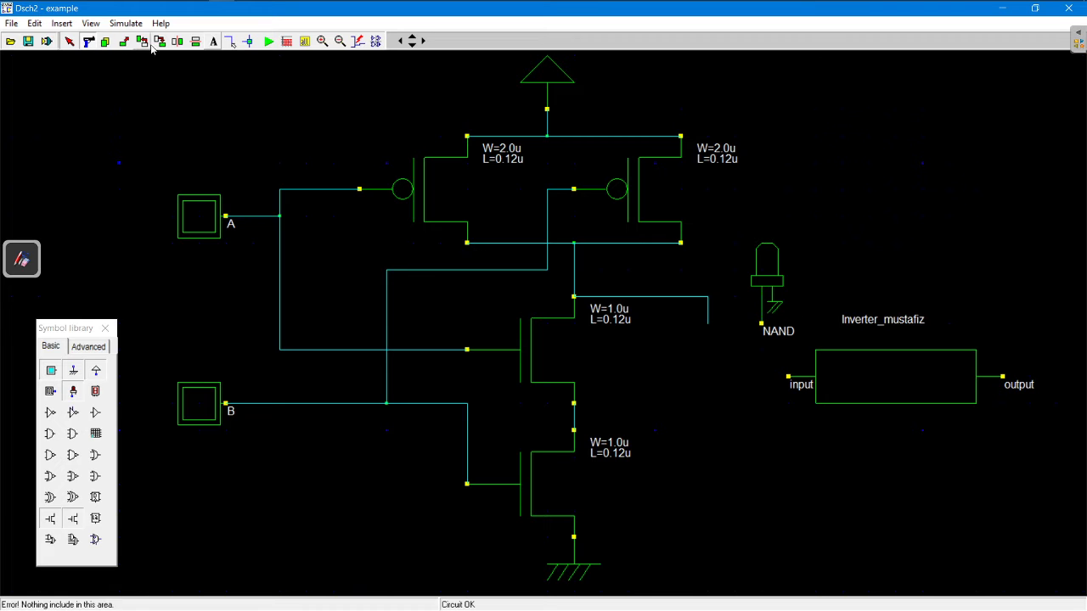
Move the NAND light up level with the upper output wire, and raise the inverter symbol
{"action": "left_click", "coordinate": [68, 43]}
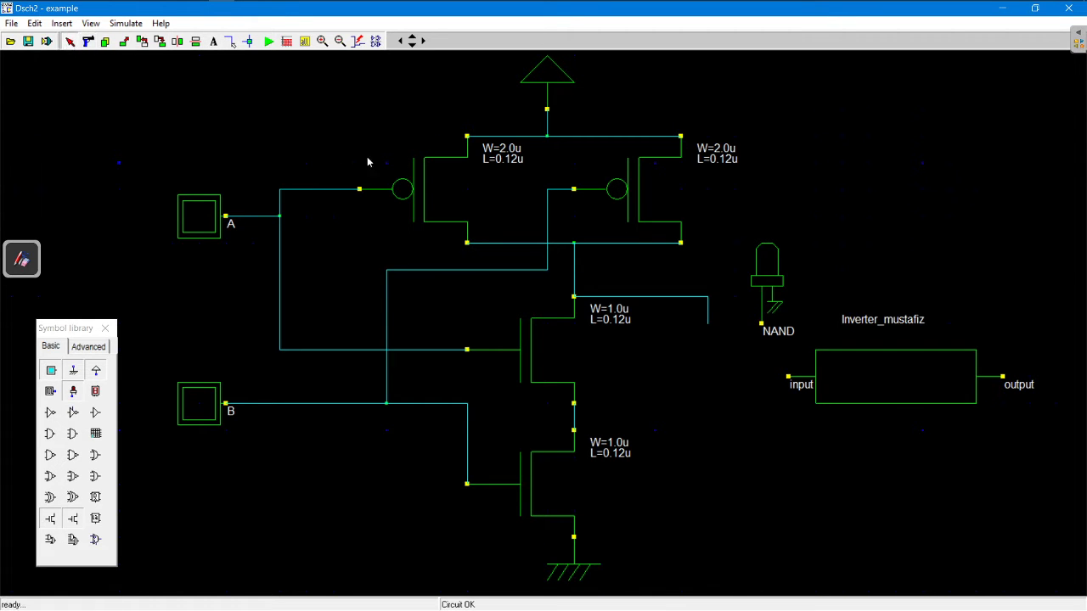
{"action": "left_click_drag", "start_coordinate": [765, 288], "coordinate": [738, 261]}
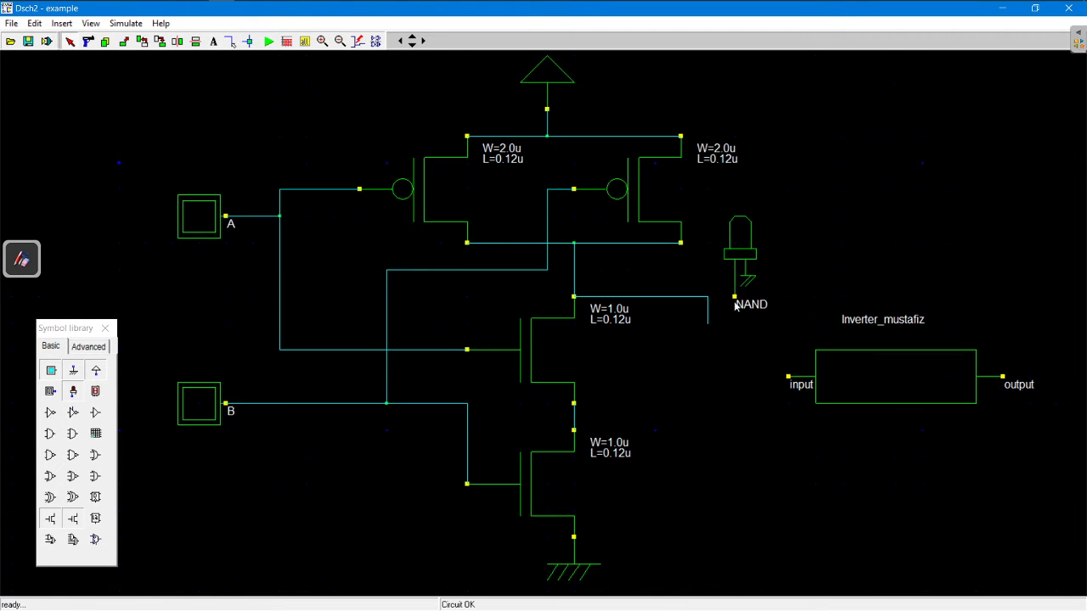
{"action": "left_click_drag", "start_coordinate": [885, 365], "coordinate": [887, 316]}
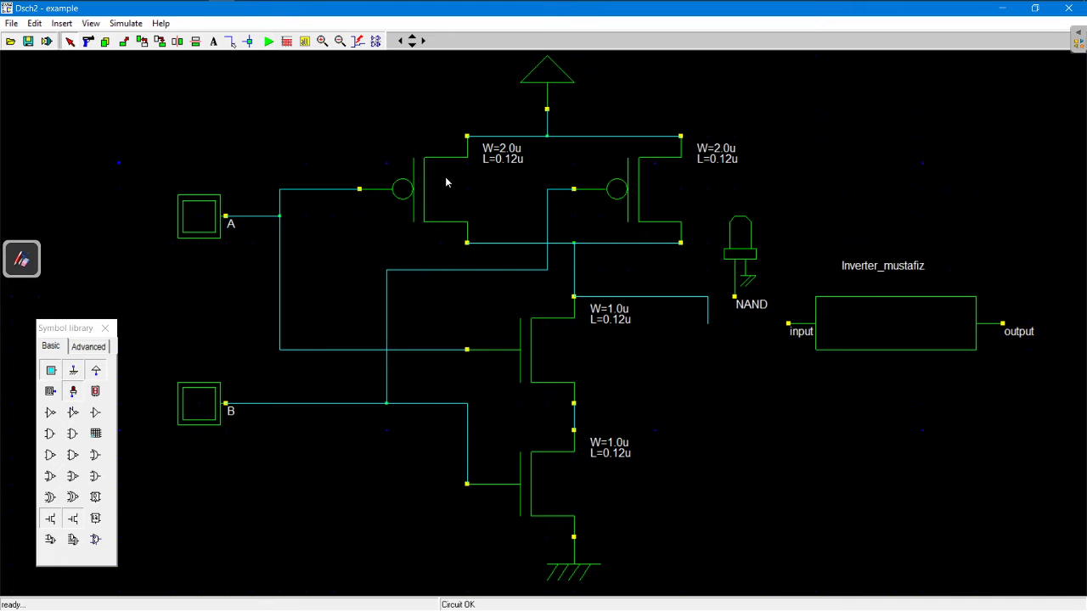
Delete the leftover vertical wire stub and extend the horizontal output wire to the NAND light's pin
{"action": "left_click", "coordinate": [88, 41]}
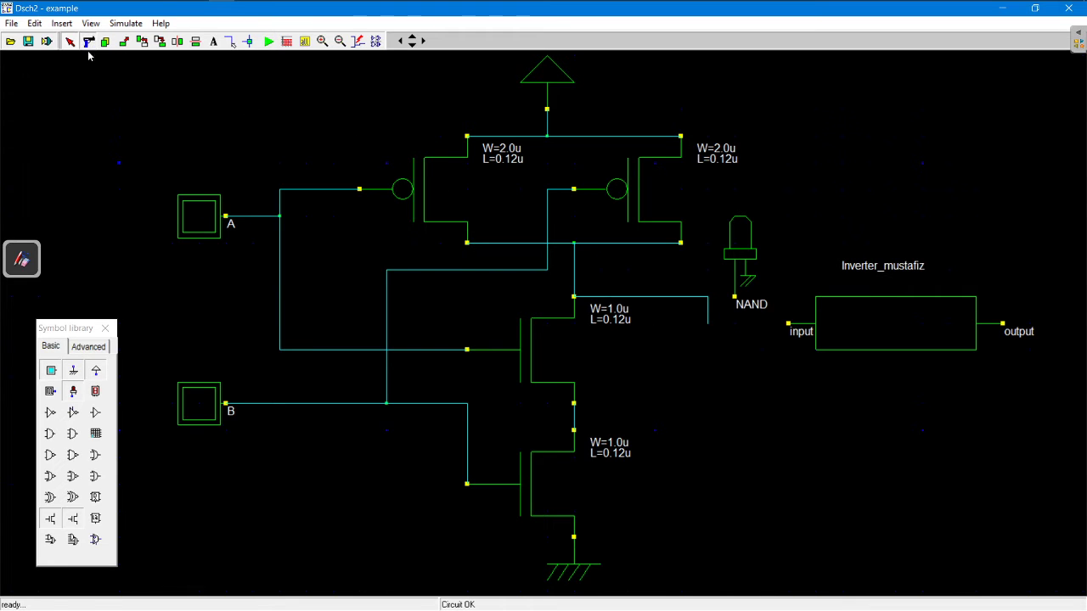
{"action": "left_click", "coordinate": [709, 321]}
{"action": "left_click", "coordinate": [230, 41]}
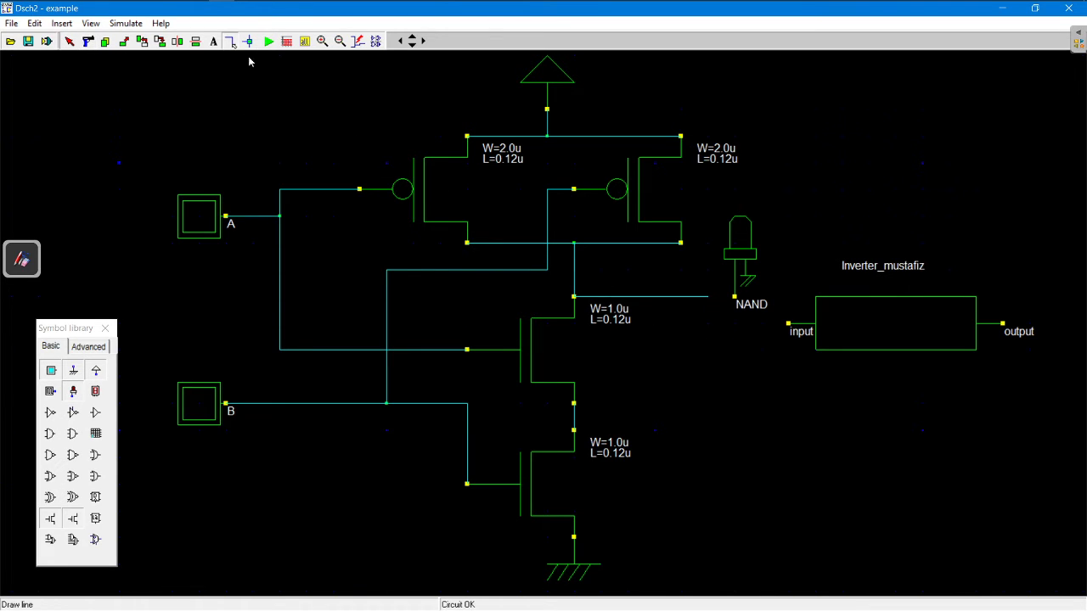
{"action": "left_click_drag", "start_coordinate": [704, 299], "coordinate": [734, 298]}
Move the inverter symbol up so its input pin lines up with the NAND output wire
{"action": "left_click", "coordinate": [69, 41]}
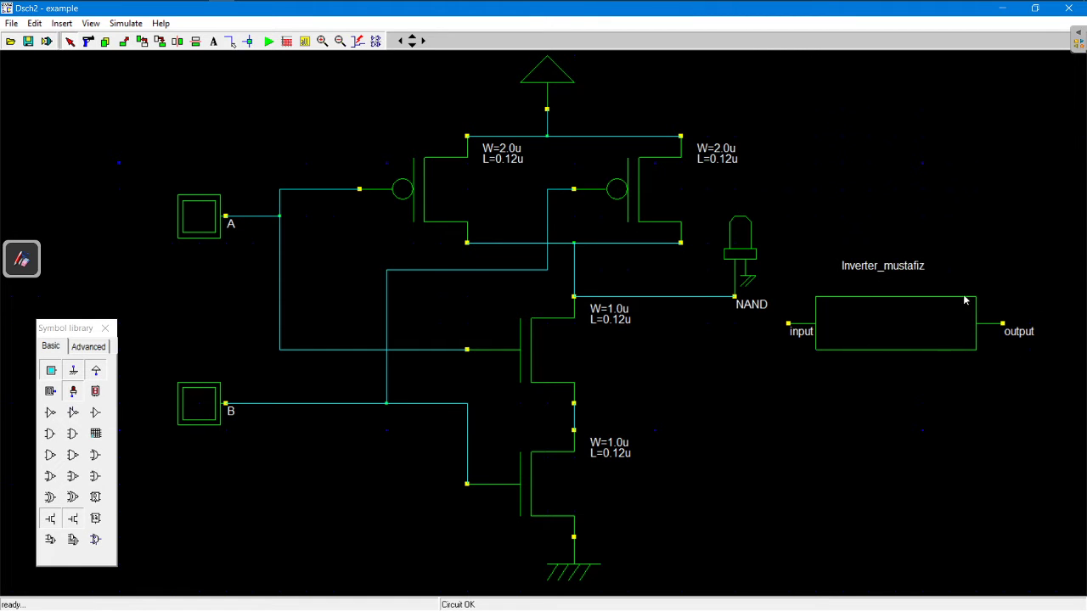
{"action": "left_click", "coordinate": [895, 317]}
{"action": "left_click_drag", "start_coordinate": [895, 316], "coordinate": [885, 297]}
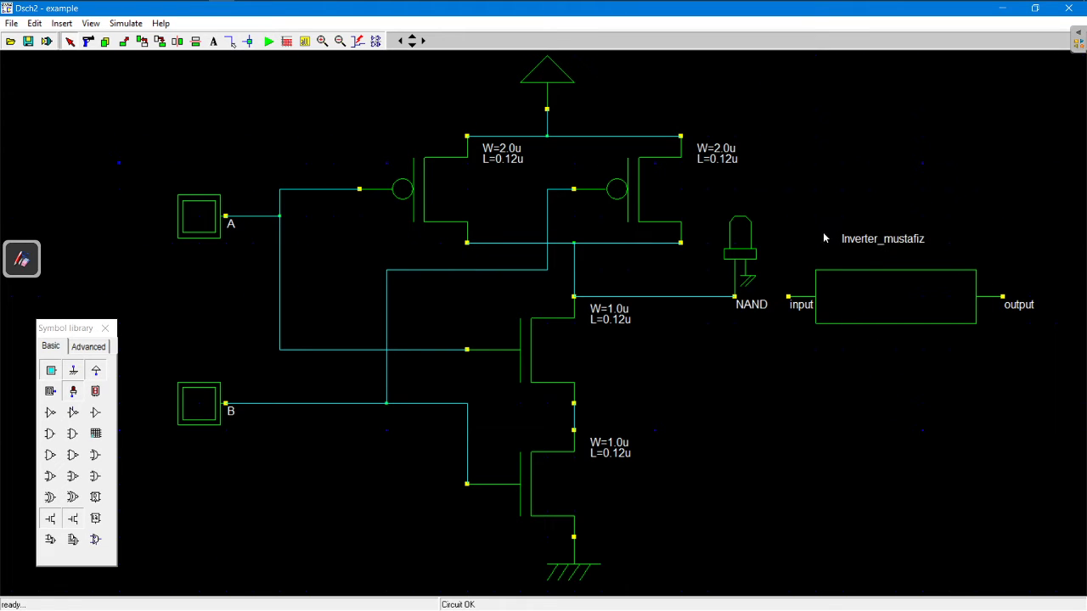
{"action": "left_click", "coordinate": [88, 41]}
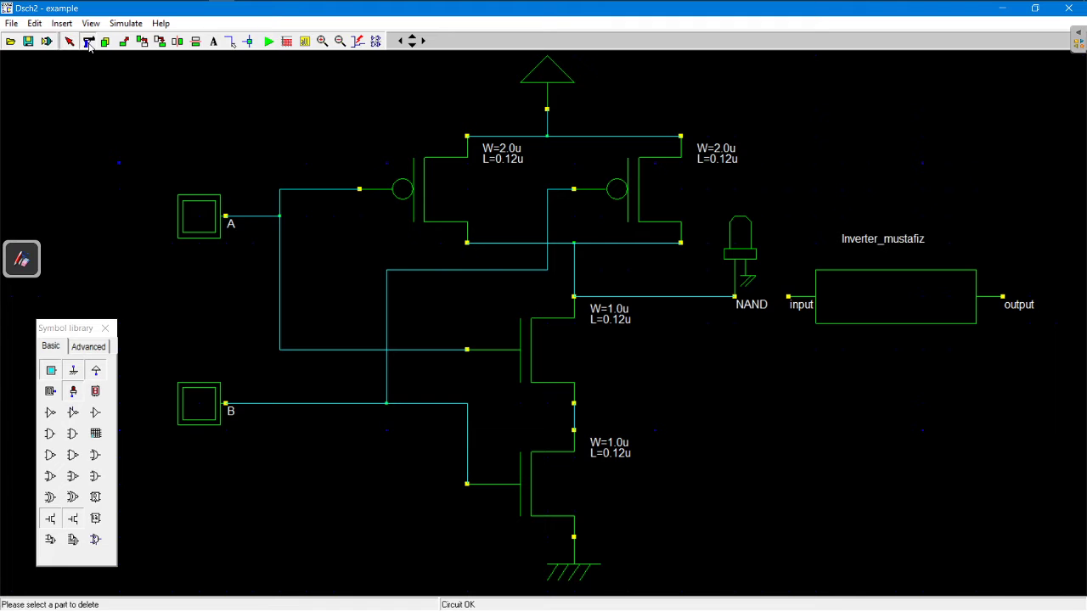
{"action": "left_click", "coordinate": [750, 260]}
{"action": "key", "text": "ctrl+z"}
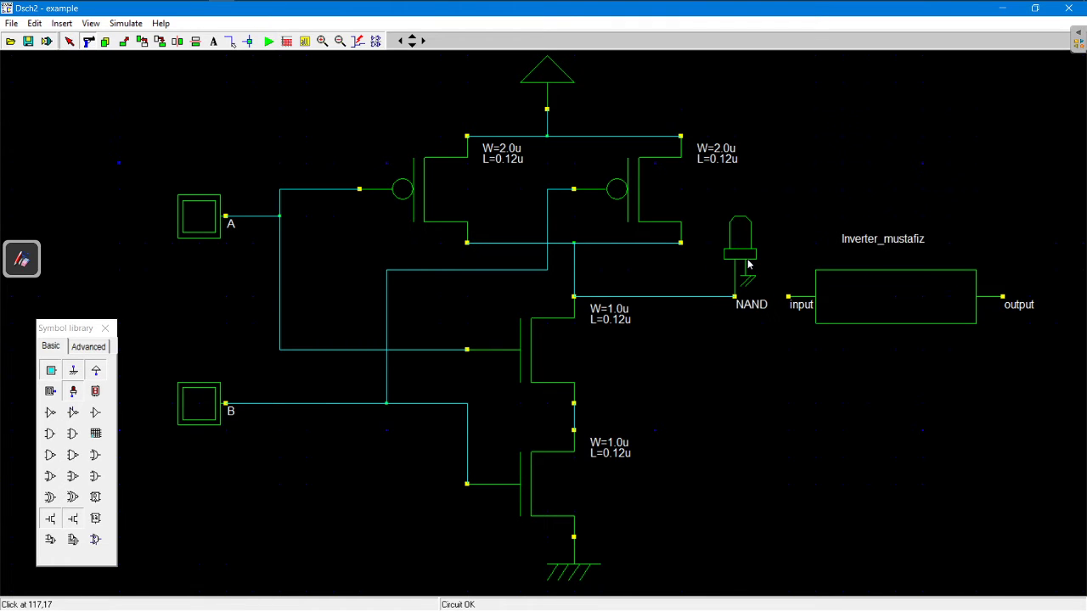
Wire the NAND output to the inverter's input, and connect a new light to the inverter's output
{"action": "left_click", "coordinate": [229, 40]}
{"action": "left_click_drag", "start_coordinate": [735, 298], "coordinate": [789, 298]}
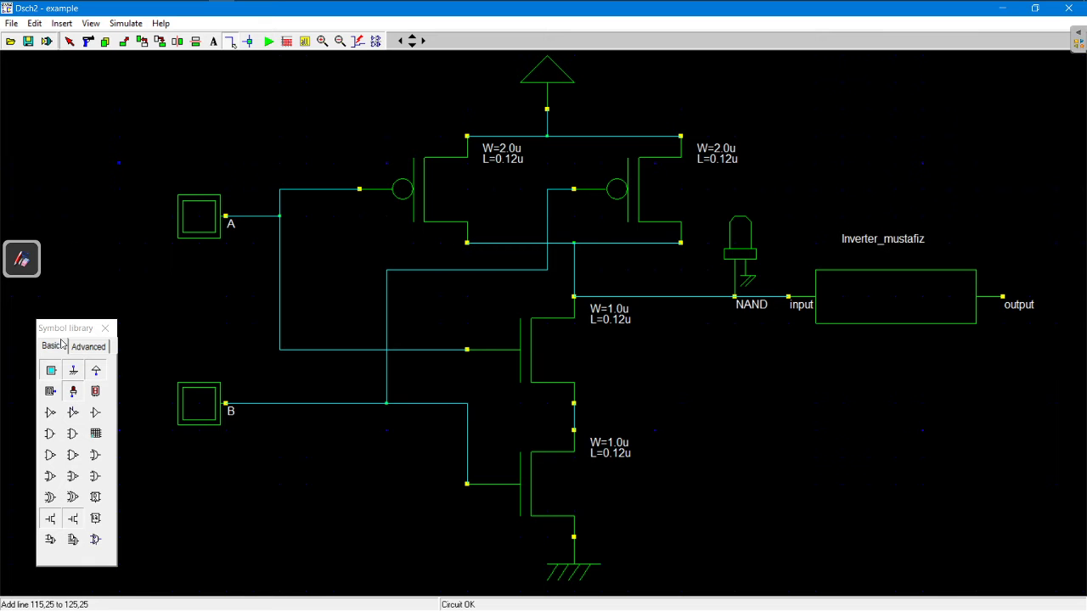
{"action": "left_click_drag", "start_coordinate": [73, 392], "coordinate": [1056, 302]}
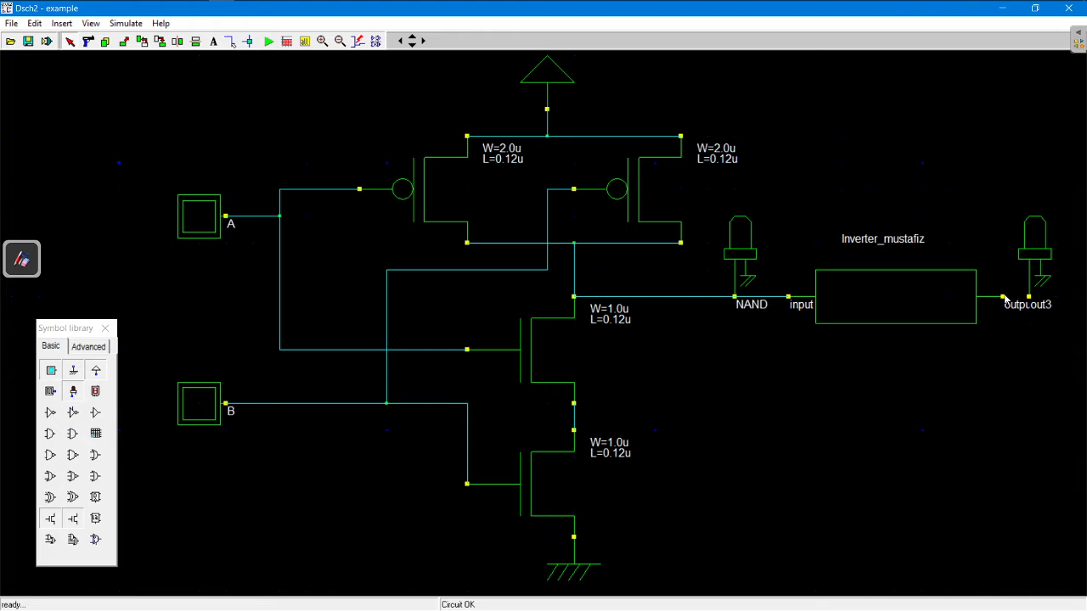
{"action": "left_click", "coordinate": [229, 46]}
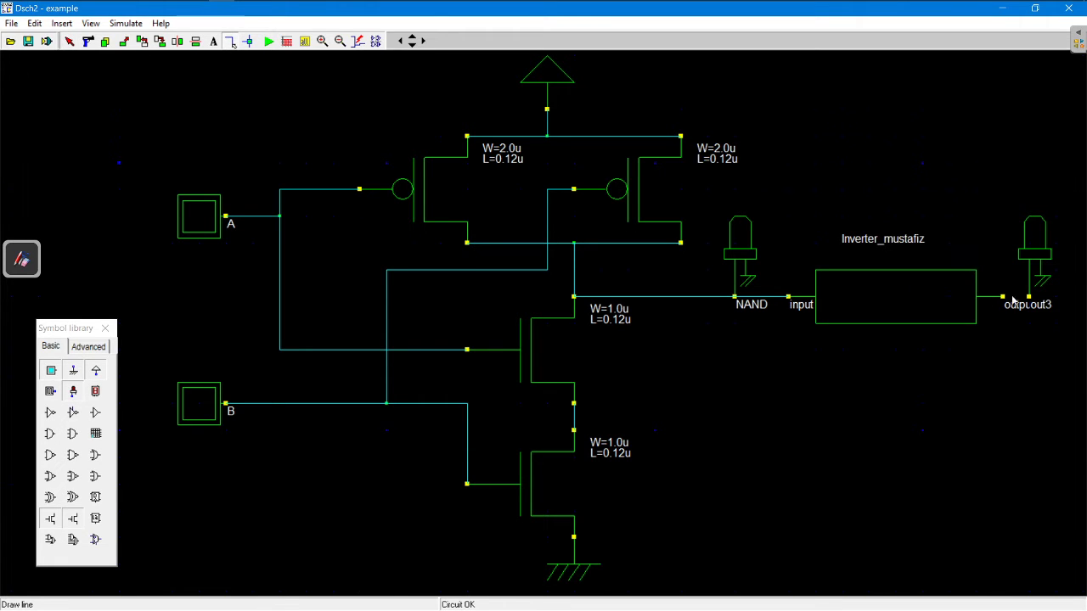
{"action": "left_click_drag", "start_coordinate": [1028, 298], "coordinate": [1029, 297]}
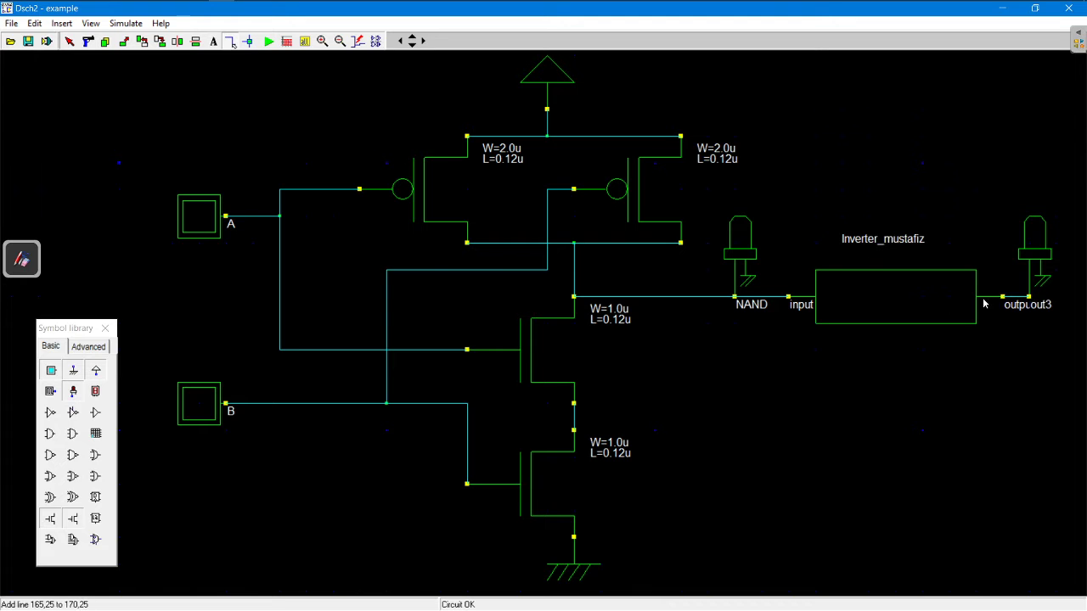
Rename the new output light's pin as AND
{"action": "left_click", "coordinate": [70, 41]}
{"action": "double_click", "coordinate": [1028, 275]}
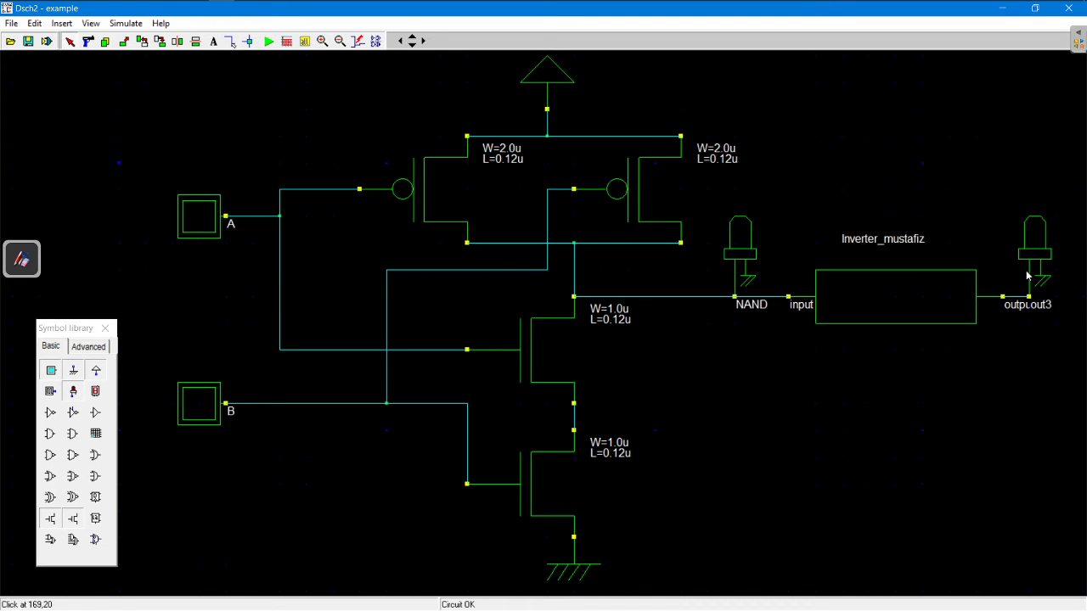
{"action": "left_click", "coordinate": [418, 209]}
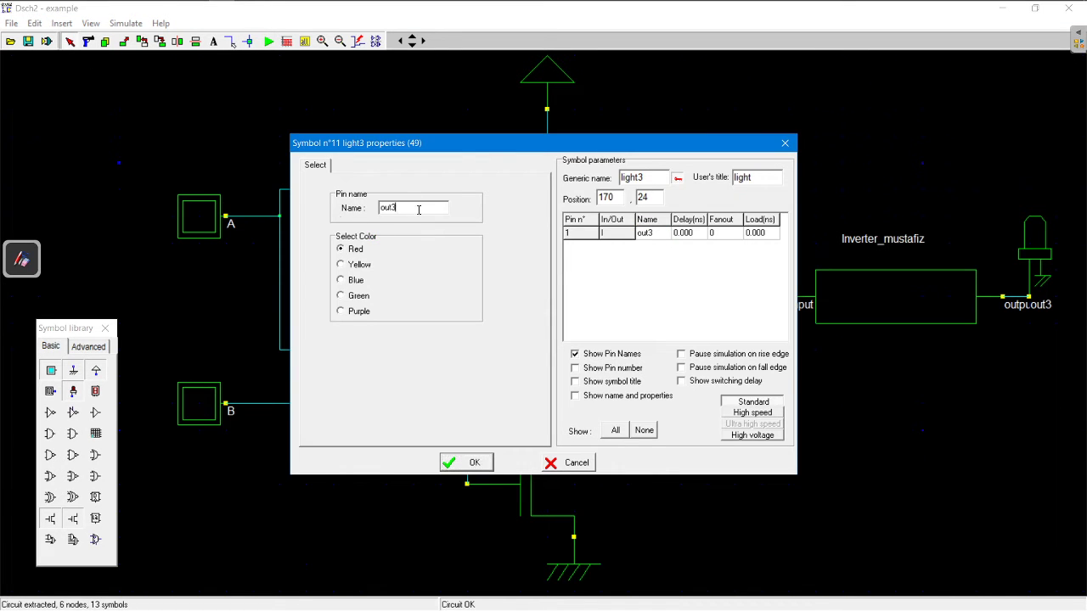
{"action": "type", "text": "AND"}
{"action": "left_click", "coordinate": [472, 463]}
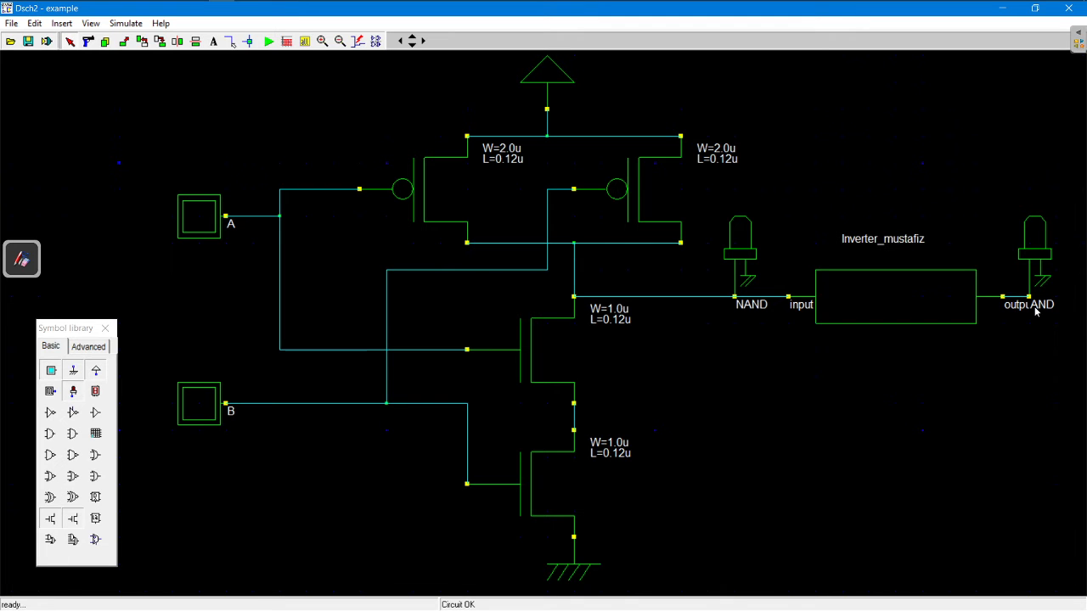
Move the AND light up clear of the inverter's output label, and wire its pin back to the inverter output
{"action": "left_click_drag", "start_coordinate": [1041, 255], "coordinate": [1039, 217]}
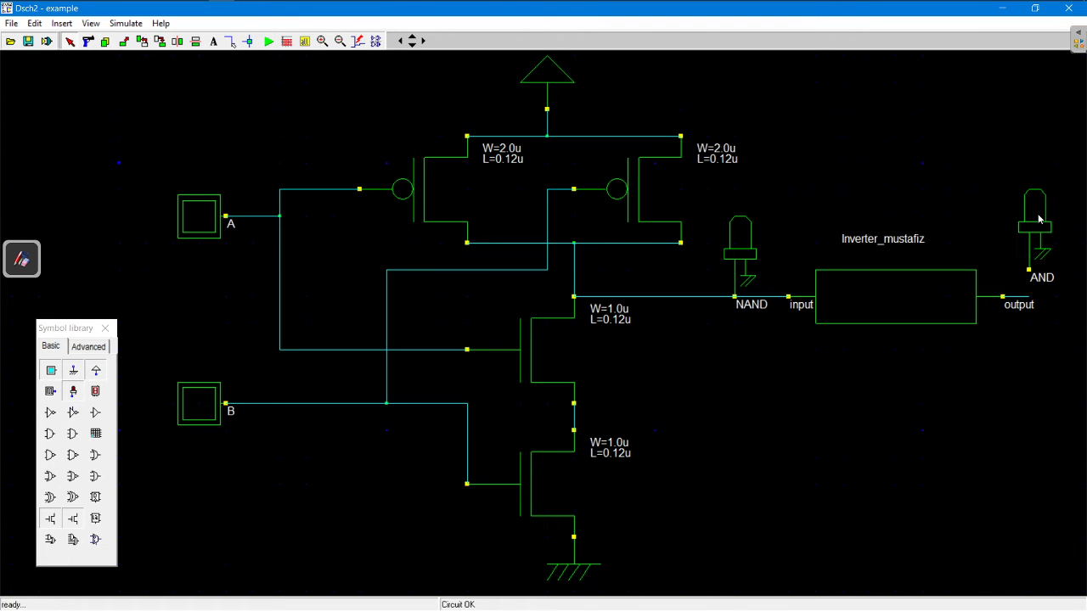
{"action": "left_click", "coordinate": [229, 45]}
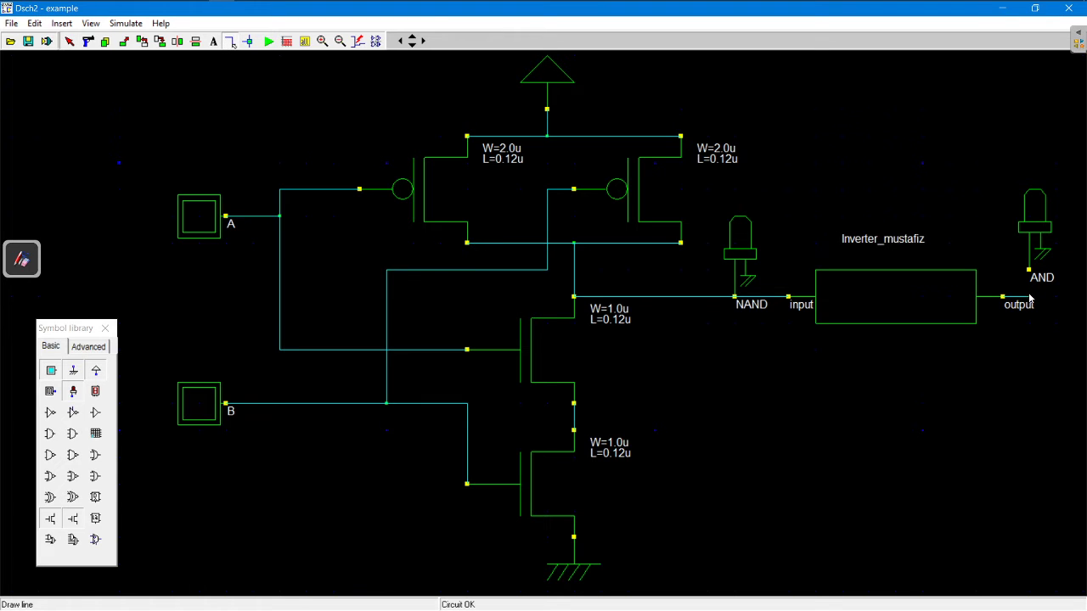
{"action": "left_click_drag", "start_coordinate": [1029, 297], "coordinate": [1030, 272]}
Simulate the circuit, toggle inputs A and B through different combinations to check the NAND and AND lights, and stop the simulation
{"action": "left_click", "coordinate": [268, 41]}
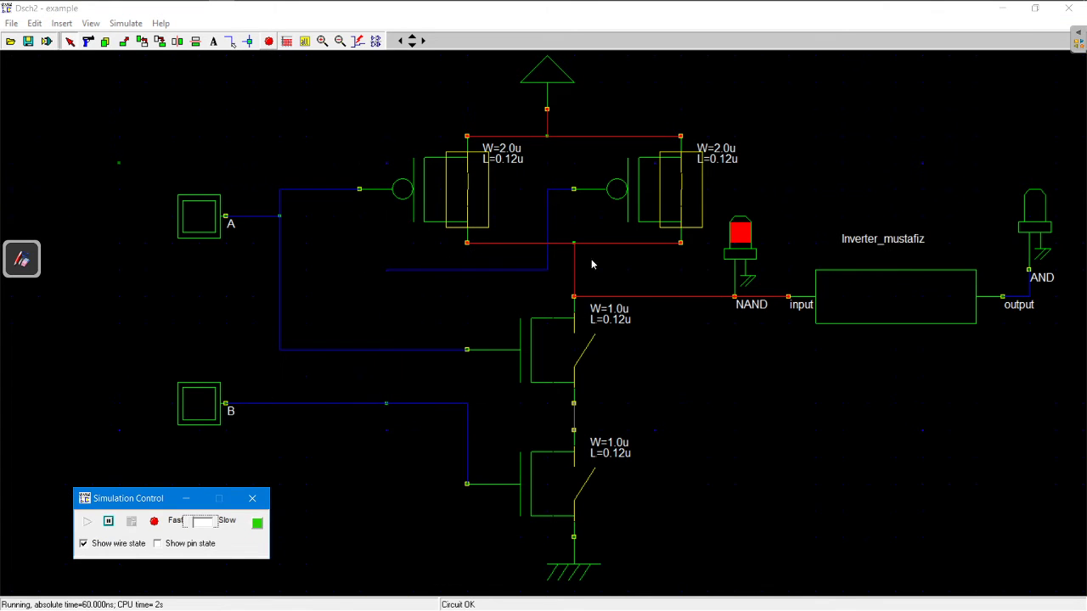
{"action": "left_click", "coordinate": [200, 403]}
{"action": "left_click", "coordinate": [215, 219]}
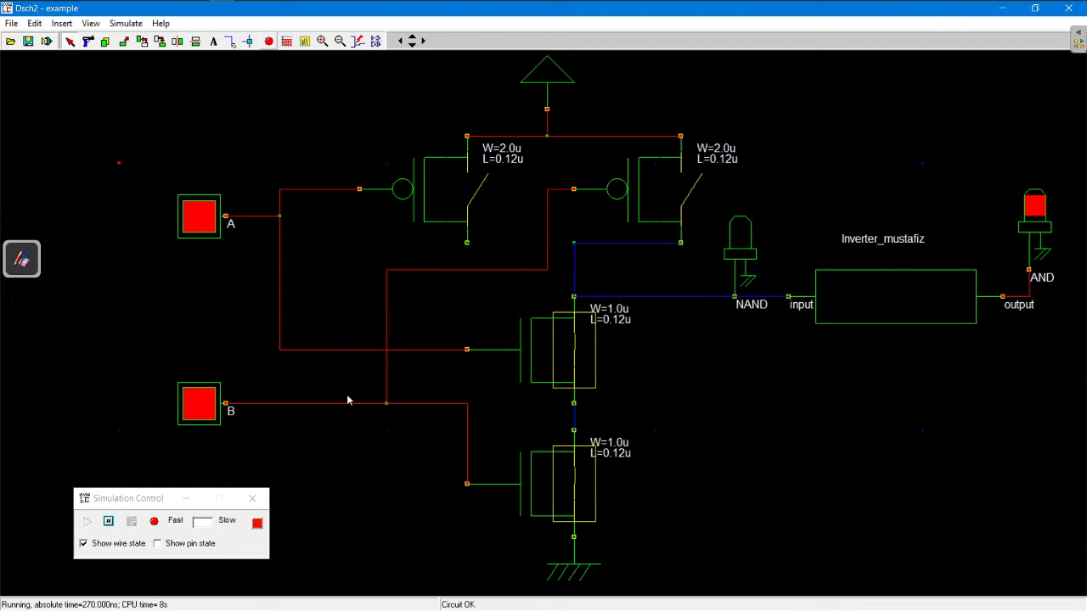
{"action": "left_click", "coordinate": [219, 408]}
{"action": "left_click", "coordinate": [208, 236]}
{"action": "left_click", "coordinate": [202, 405]}
{"action": "left_click", "coordinate": [209, 227]}
{"action": "left_click", "coordinate": [202, 408]}
{"action": "left_click", "coordinate": [199, 236]}
{"action": "left_click", "coordinate": [209, 396]}
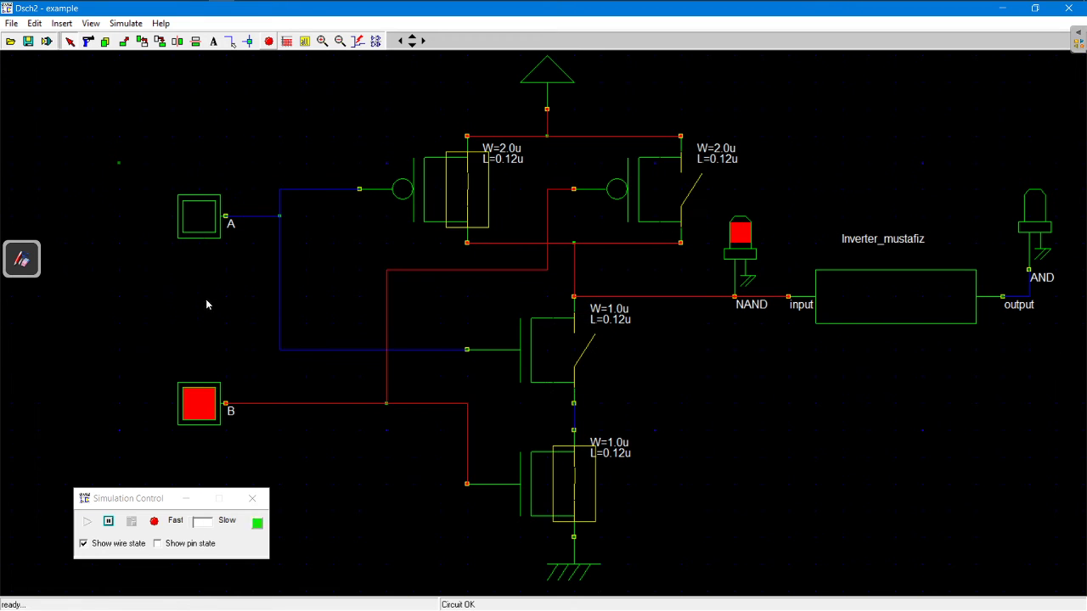
{"action": "left_click", "coordinate": [209, 217]}
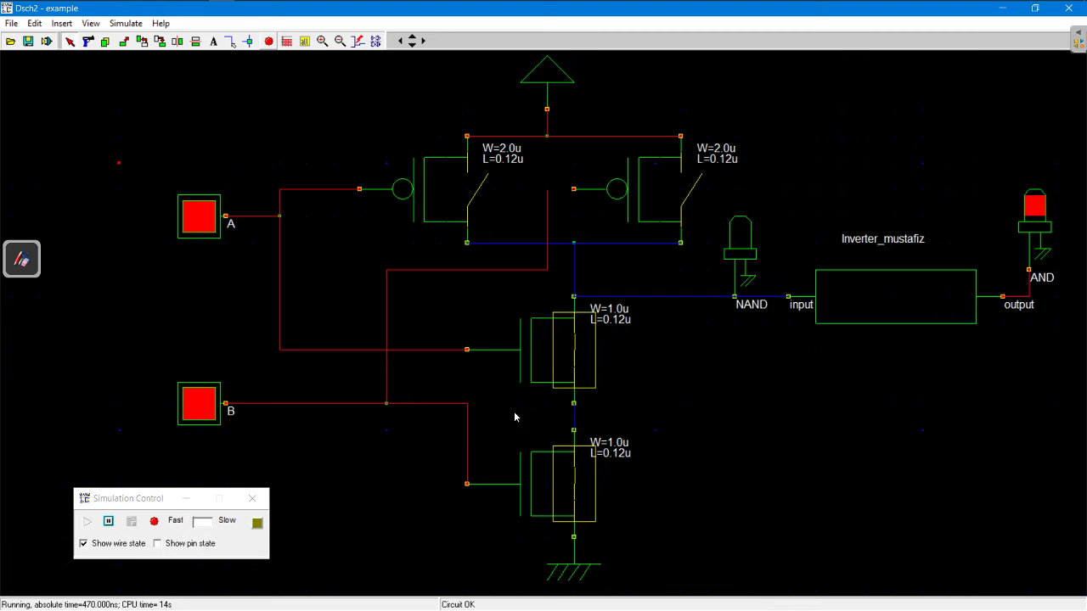
{"action": "left_click", "coordinate": [154, 521]}
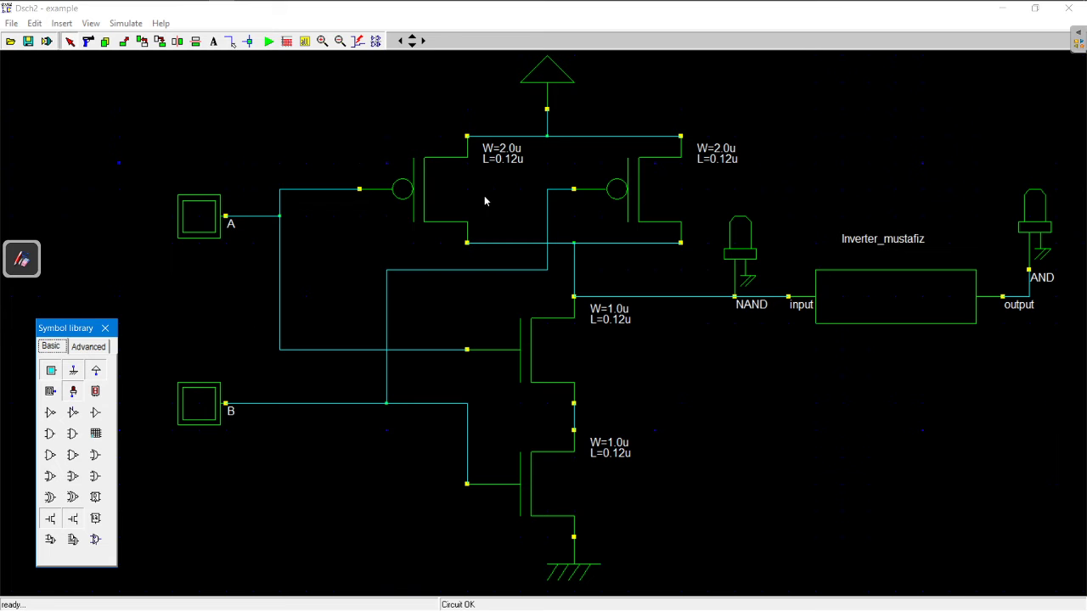
{"action": "left_click", "coordinate": [12, 23]}
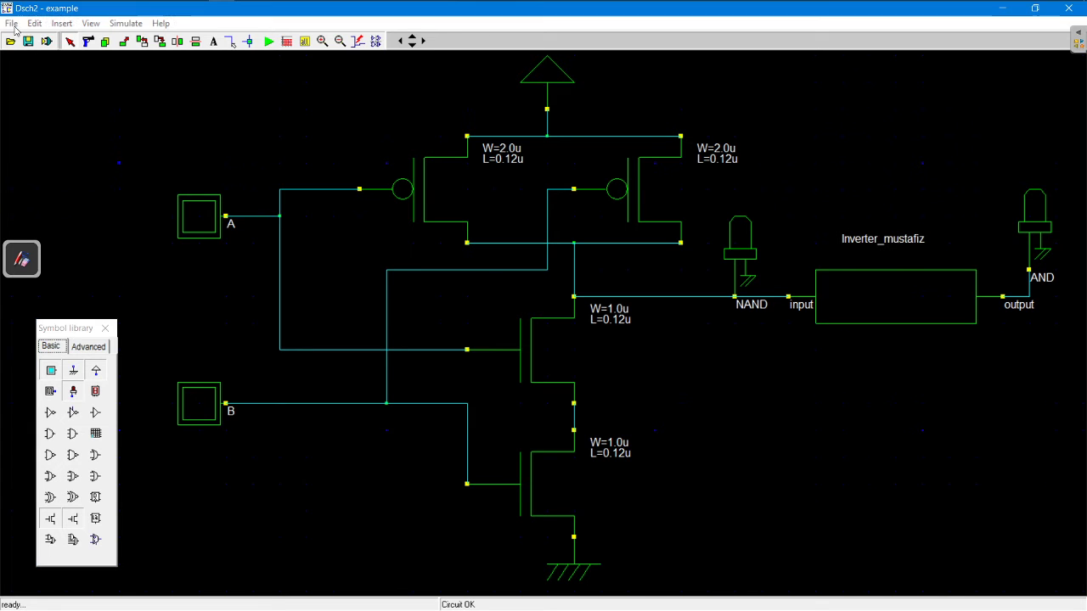
{"action": "left_click", "coordinate": [49, 140]}
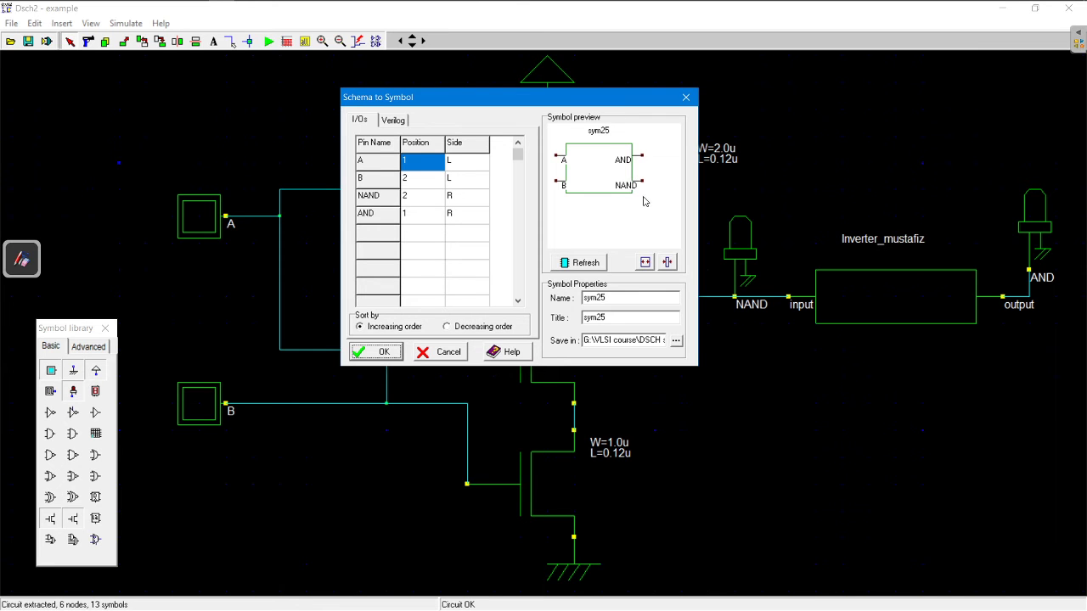
{"action": "left_click", "coordinate": [685, 98]}
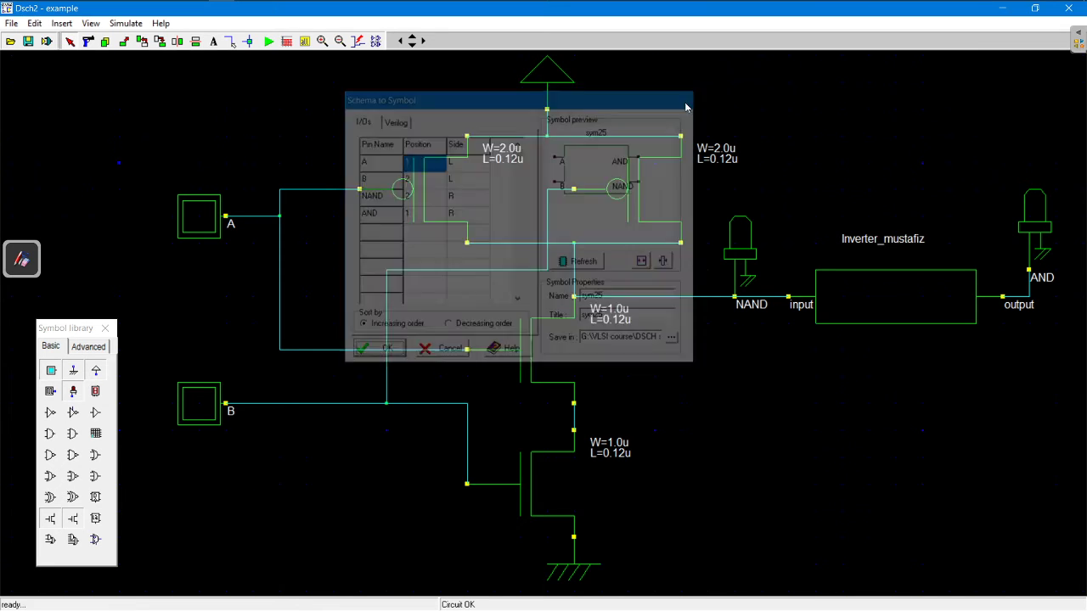
Delete the NAND light and convert the schematic into a new symbol with And_mustafiz as its name and title
{"action": "left_click", "coordinate": [89, 41]}
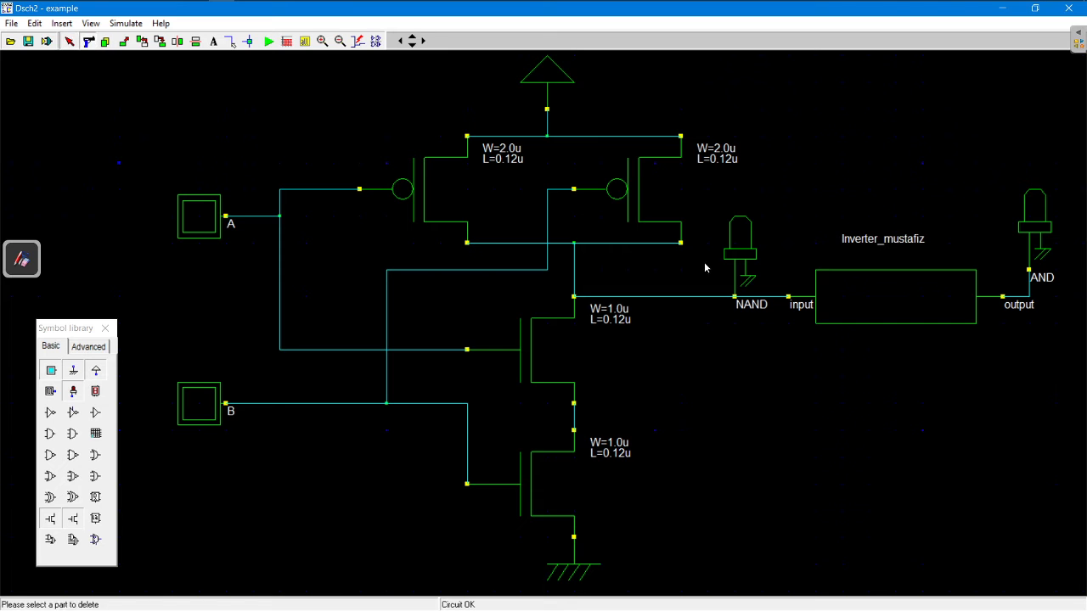
{"action": "left_click", "coordinate": [744, 270]}
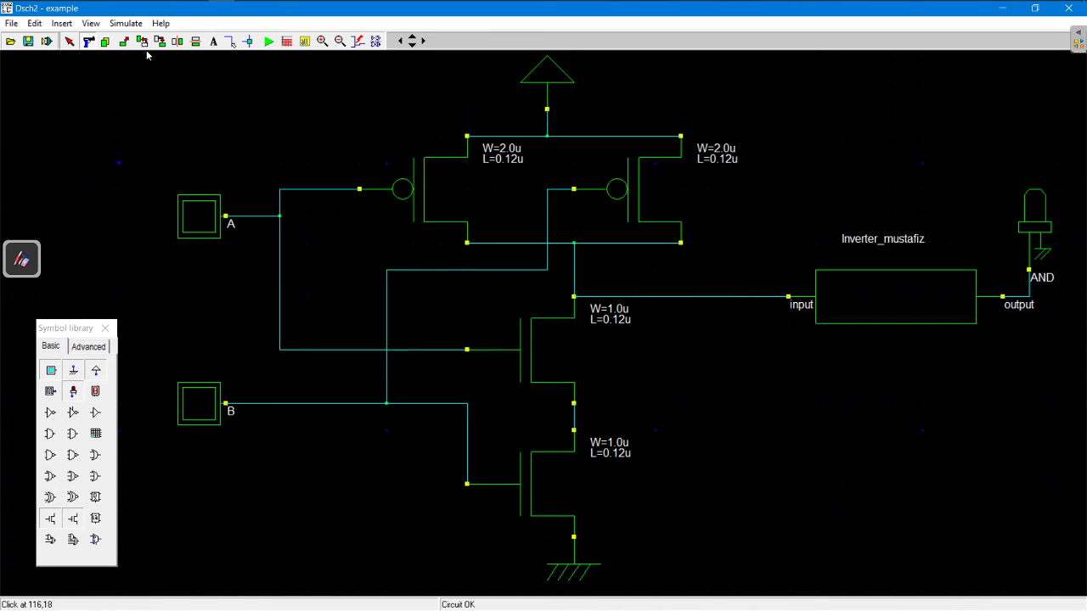
{"action": "left_click", "coordinate": [11, 23]}
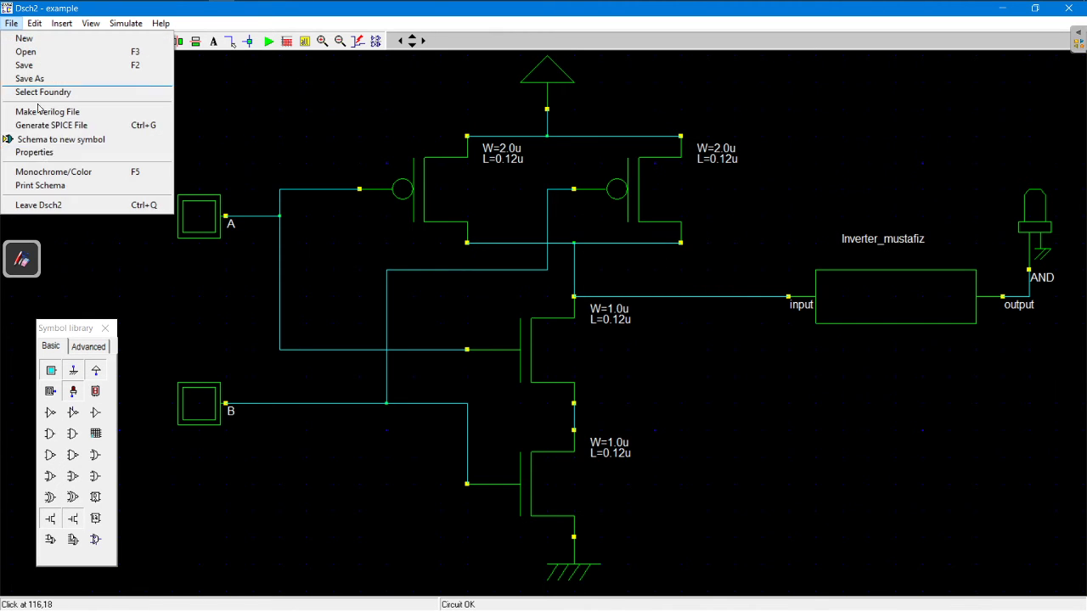
{"action": "left_click", "coordinate": [57, 150]}
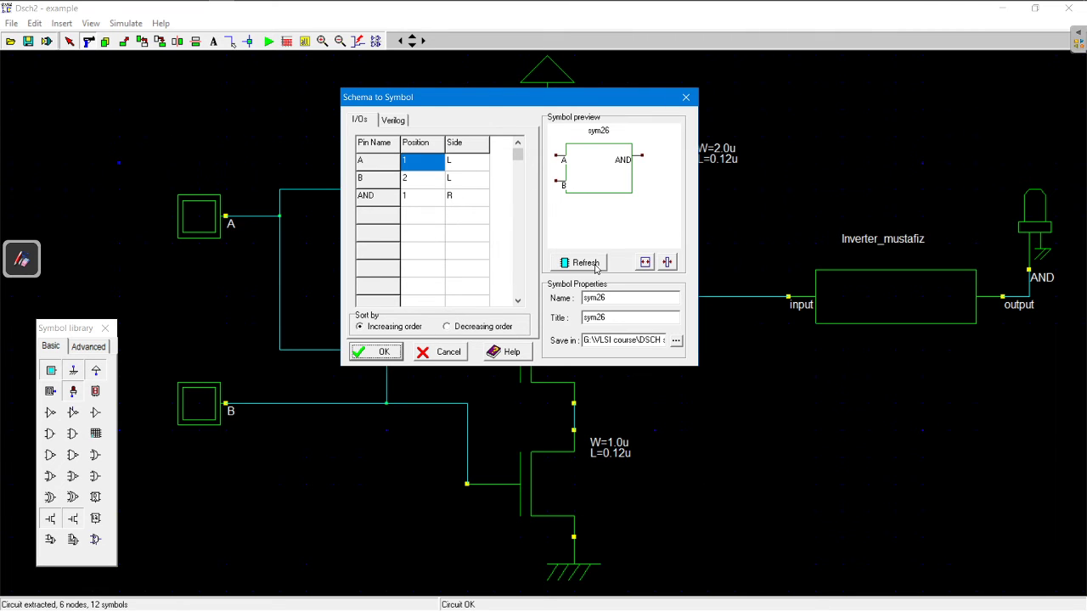
{"action": "left_click", "coordinate": [612, 298]}
{"action": "left_click_drag", "start_coordinate": [620, 318], "coordinate": [556, 319]}
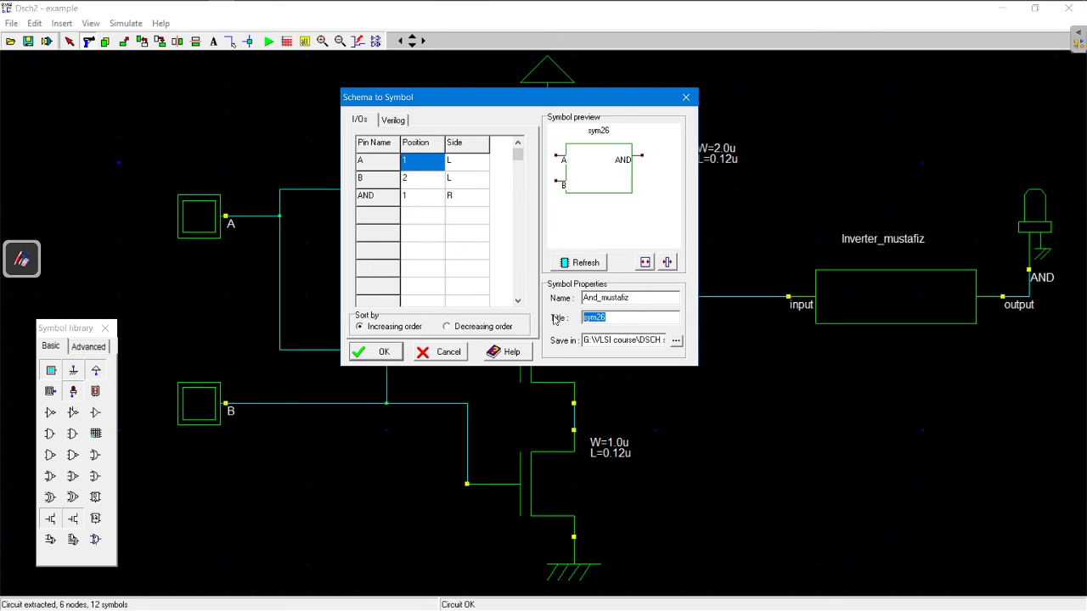
{"action": "key", "text": "BackSpace"}
{"action": "left_click_drag", "start_coordinate": [640, 298], "coordinate": [574, 304]}
{"action": "type", "text": "And_mustafiz"}
{"action": "left_click", "coordinate": [392, 355]}
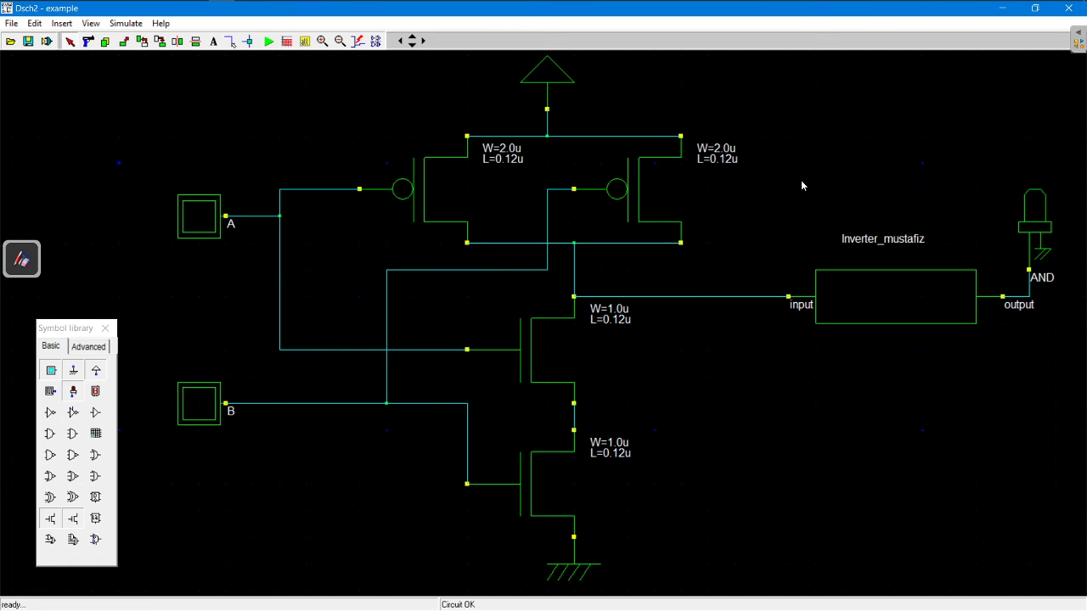
Insert the user symbol And_mustafiz.sym and place it in the empty area below the inverter symbol
{"action": "left_click", "coordinate": [61, 22]}
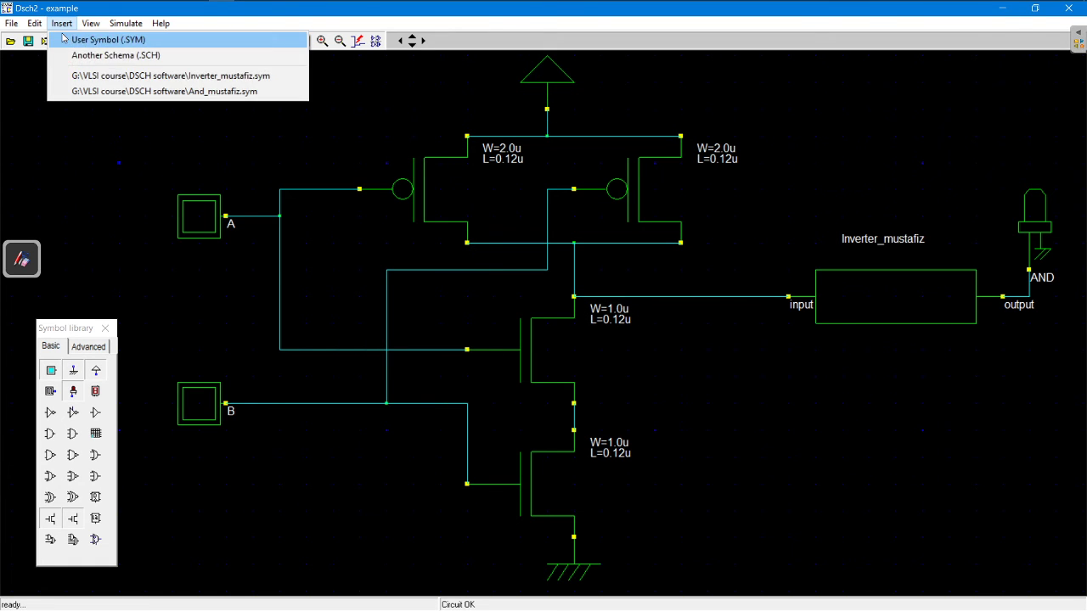
{"action": "left_click", "coordinate": [110, 39]}
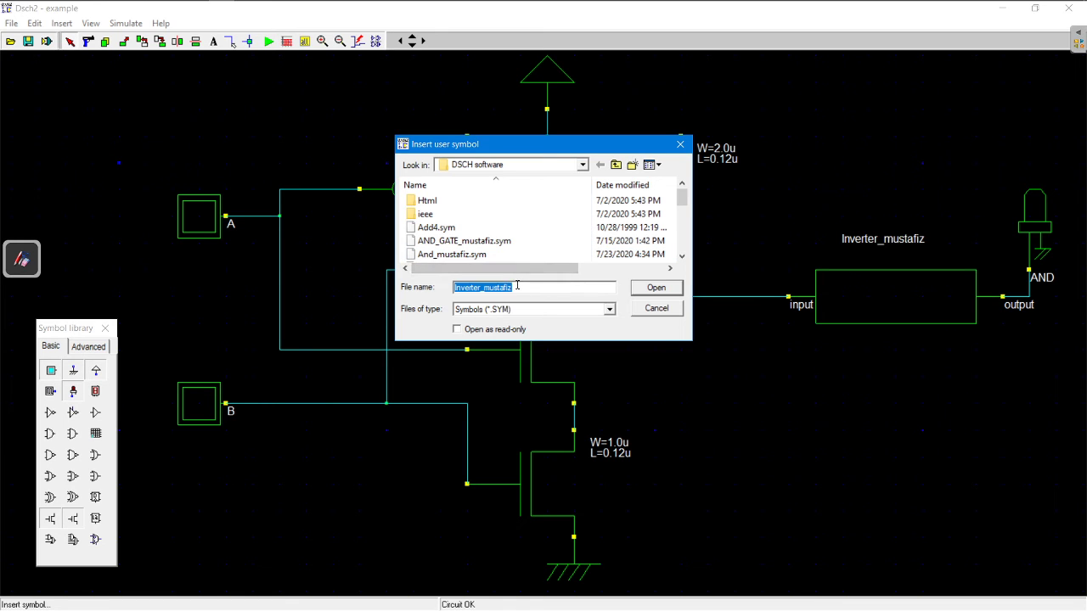
{"action": "key", "text": "BackSpace"}
{"action": "type", "text": "And"}
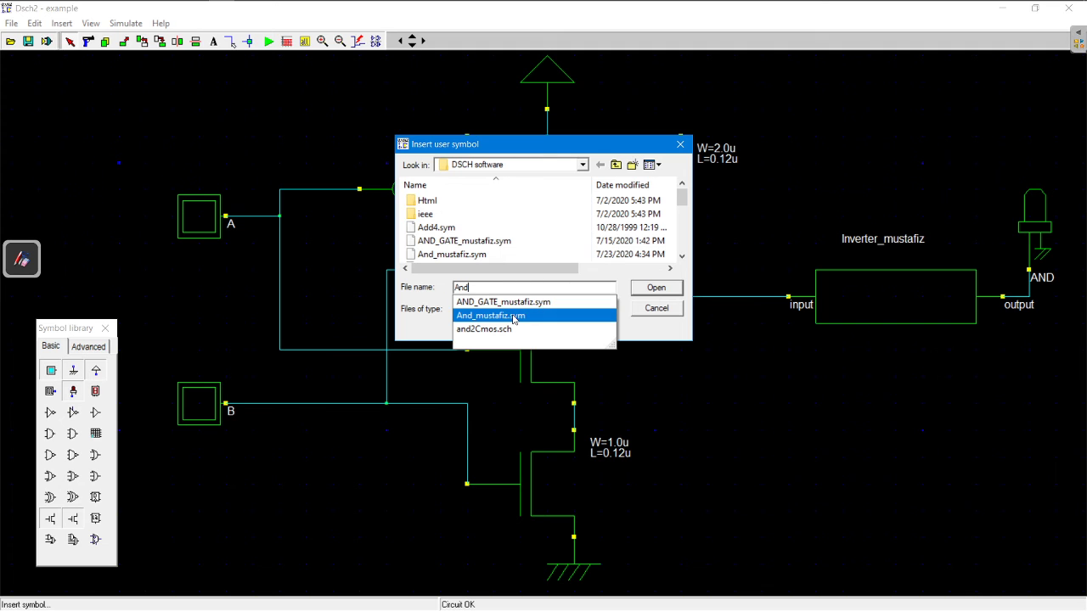
{"action": "left_click", "coordinate": [512, 319]}
{"action": "left_click", "coordinate": [656, 289]}
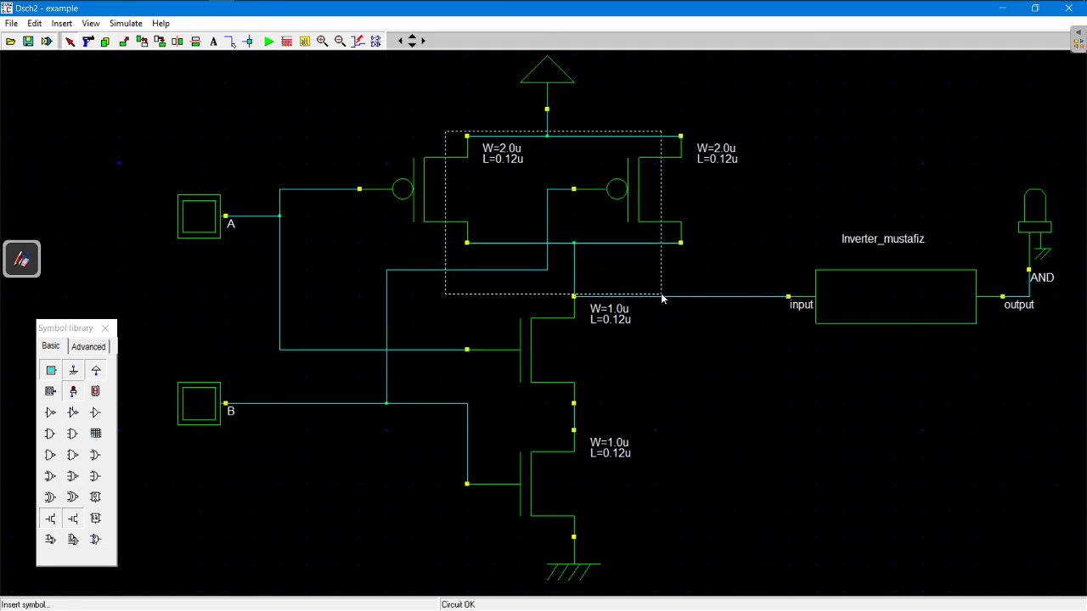
{"action": "left_click", "coordinate": [900, 522]}
{"action": "left_click_drag", "start_coordinate": [806, 480], "coordinate": [847, 482]}
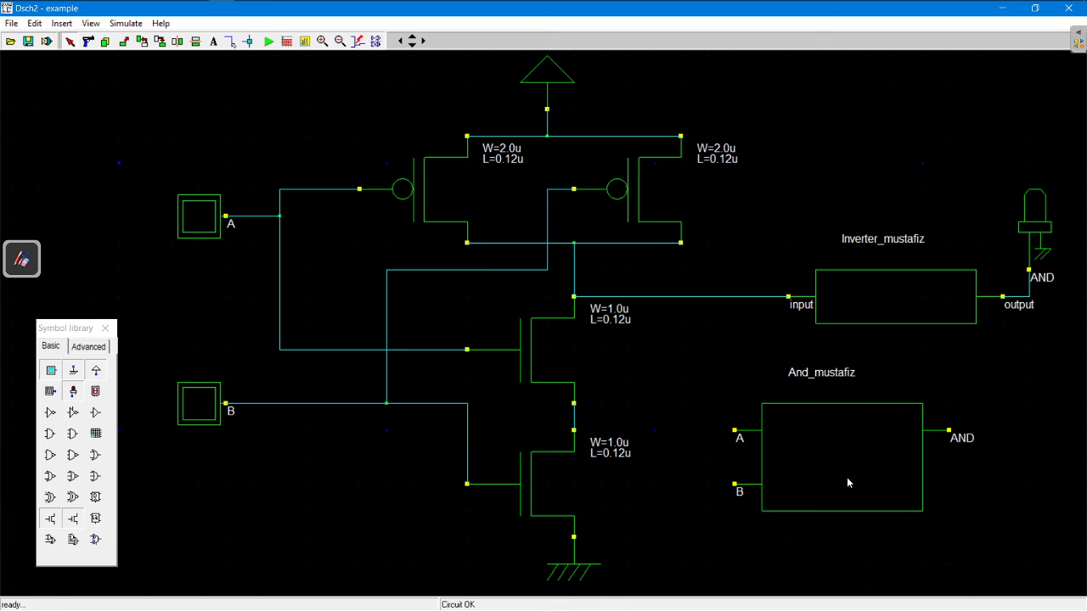
Place an input button beside each of the AND symbol's A and B pins and a light near its output
{"action": "left_click", "coordinate": [50, 371]}
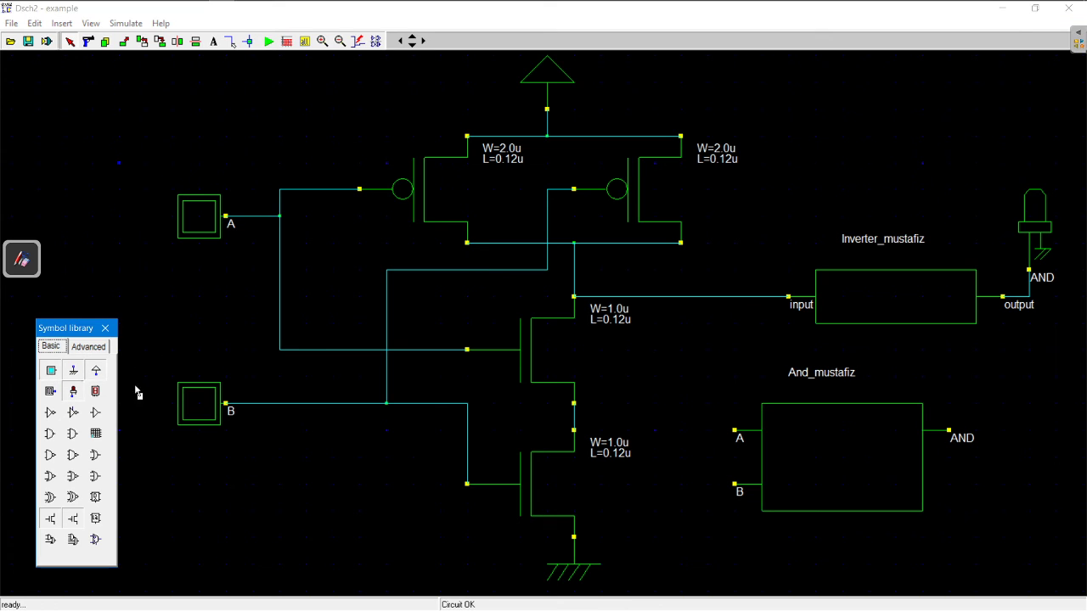
{"action": "left_click", "coordinate": [713, 457]}
{"action": "left_click", "coordinate": [51, 370]}
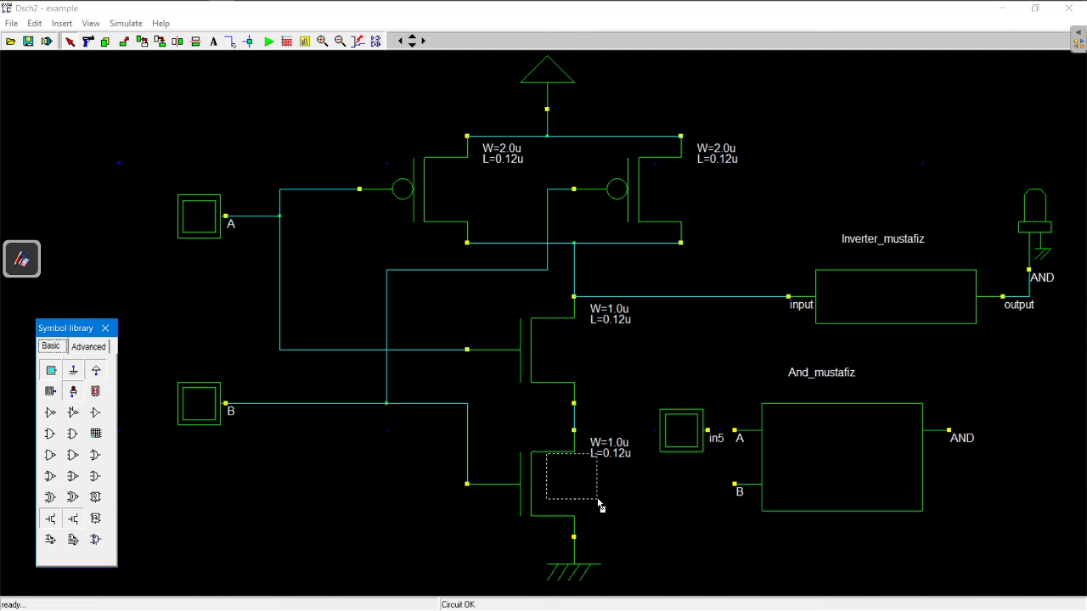
{"action": "left_click", "coordinate": [710, 513]}
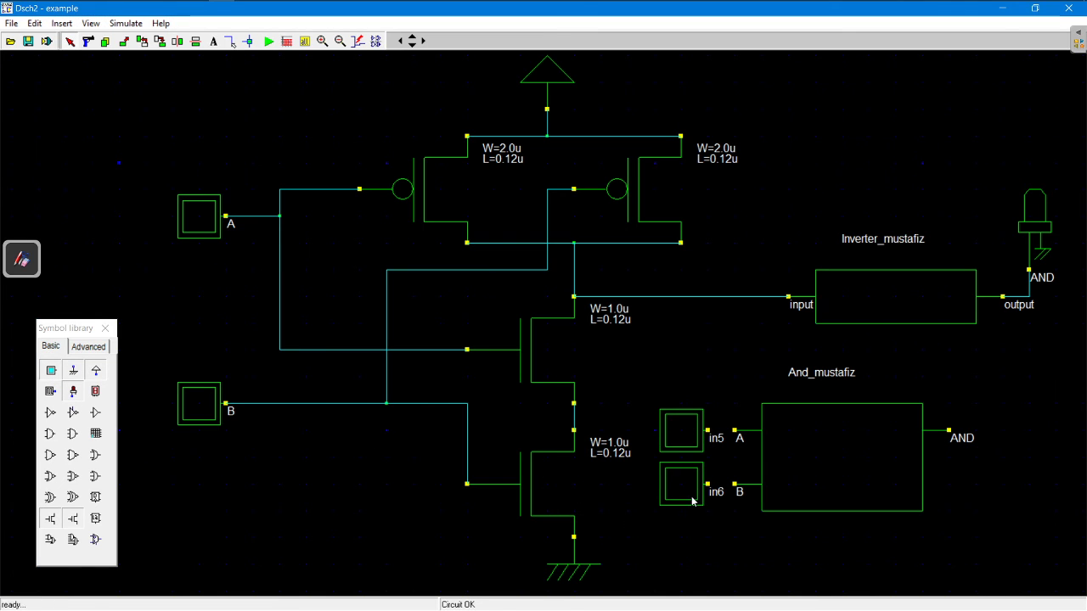
{"action": "left_click", "coordinate": [74, 395]}
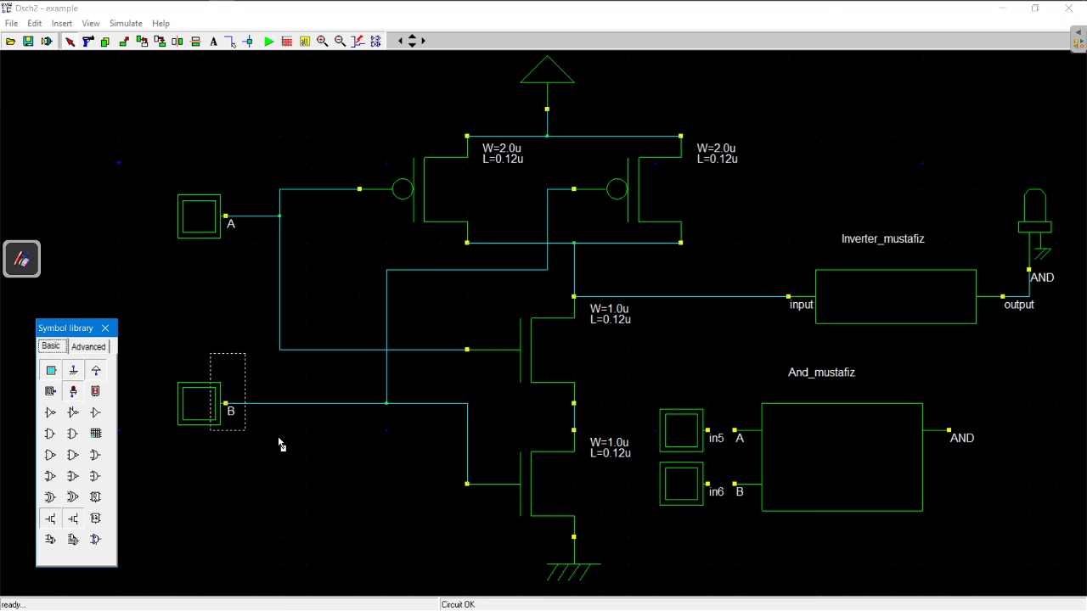
{"action": "left_click", "coordinate": [1006, 459]}
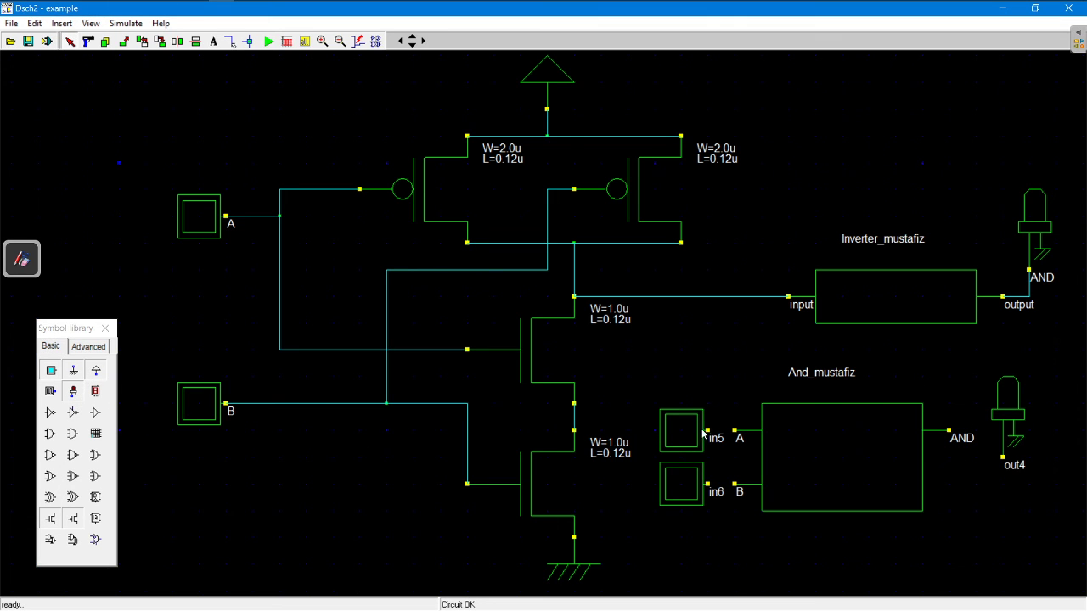
Wire the AND symbol's output to its light and the two new buttons to its A and B pins
{"action": "left_click", "coordinate": [230, 41]}
{"action": "left_click_drag", "start_coordinate": [948, 432], "coordinate": [1002, 458]}
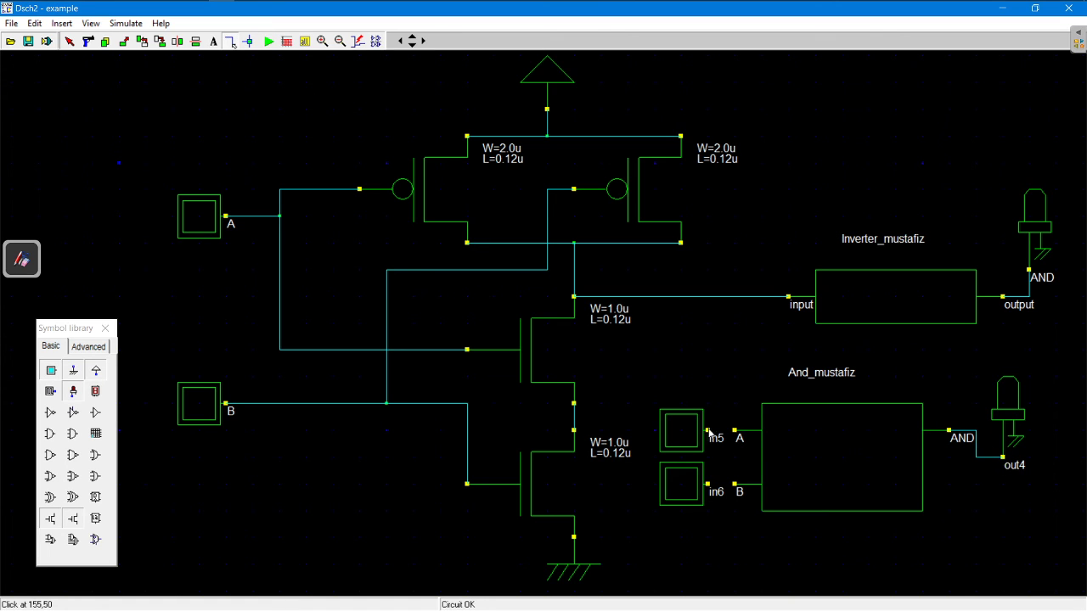
{"action": "left_click_drag", "start_coordinate": [709, 433], "coordinate": [735, 433]}
{"action": "left_click_drag", "start_coordinate": [708, 484], "coordinate": [737, 479]}
Start the simulation and switch on inputs A, B, in5 and in6 to compare the transistor circuit with the AND symbol
{"action": "left_click", "coordinate": [266, 43]}
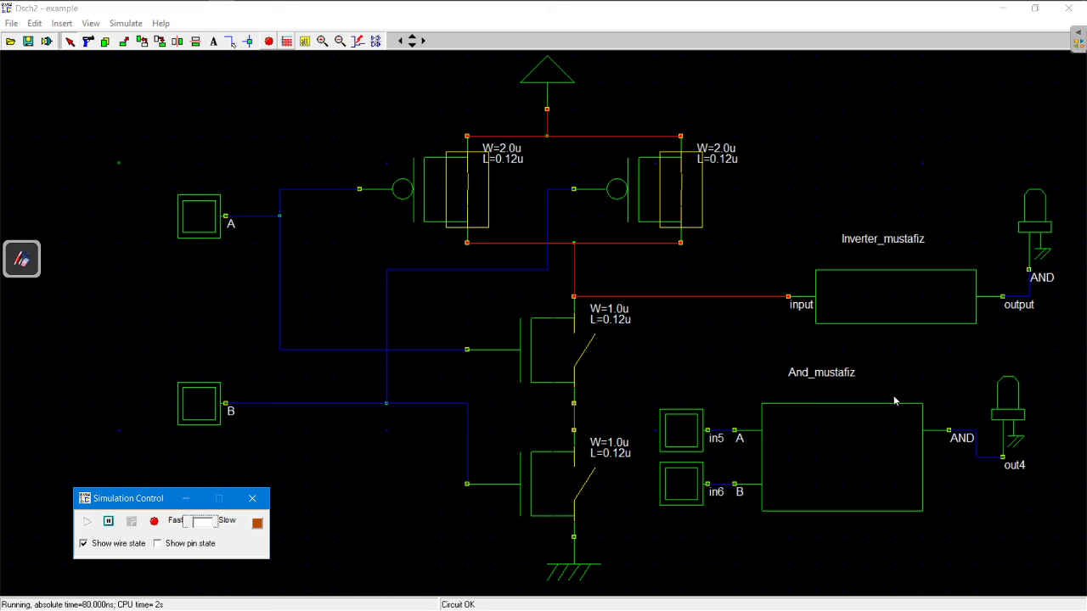
{"action": "left_click", "coordinate": [214, 407]}
{"action": "left_click", "coordinate": [197, 218]}
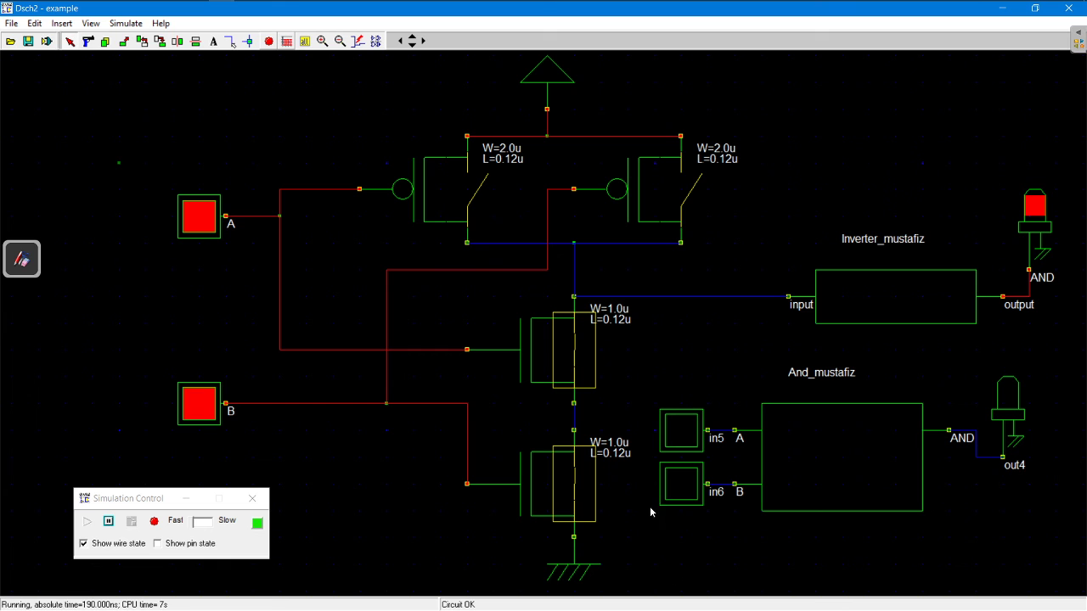
{"action": "left_click", "coordinate": [681, 483]}
{"action": "left_click", "coordinate": [681, 431]}
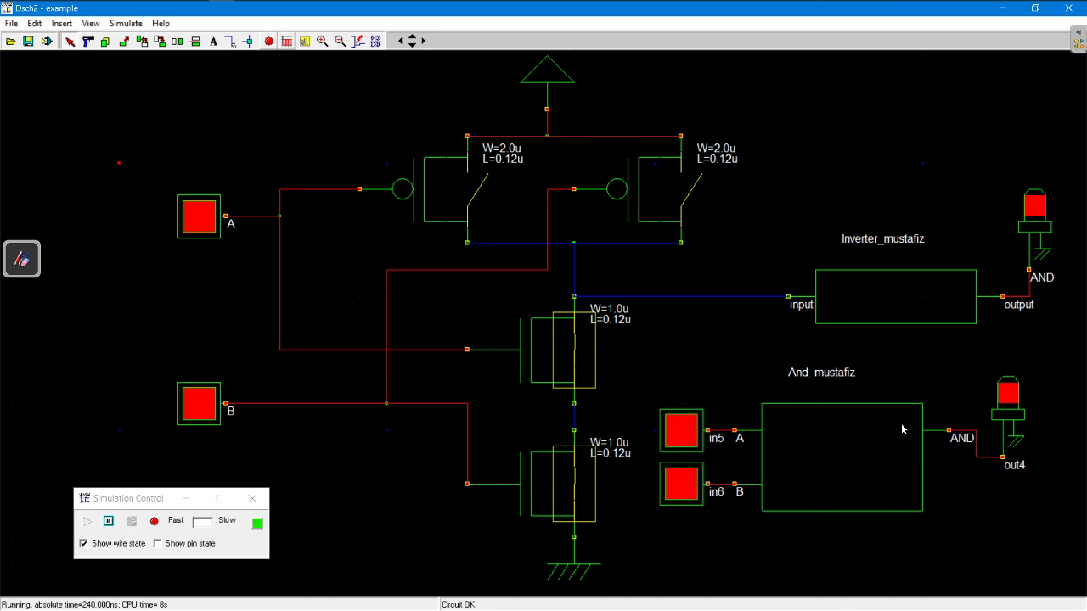
Toggle in5 and in6 through different combinations to check the AND symbol's output light
{"action": "left_click", "coordinate": [675, 484]}
{"action": "left_click", "coordinate": [686, 445]}
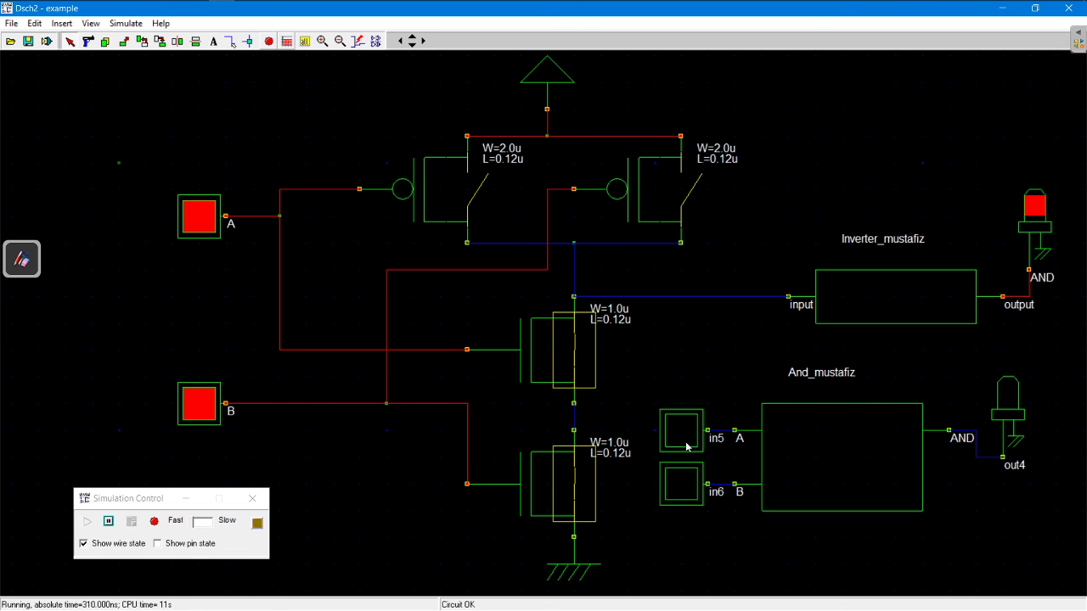
{"action": "left_click", "coordinate": [692, 487]}
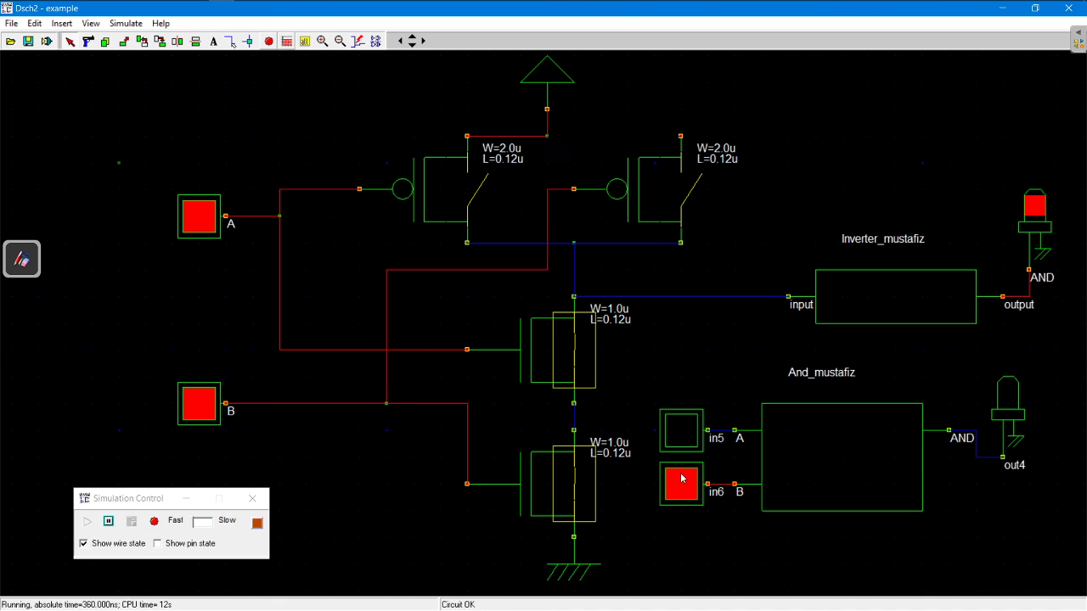
{"action": "left_click", "coordinate": [684, 480]}
{"action": "left_click", "coordinate": [693, 434]}
{"action": "left_click", "coordinate": [681, 483]}
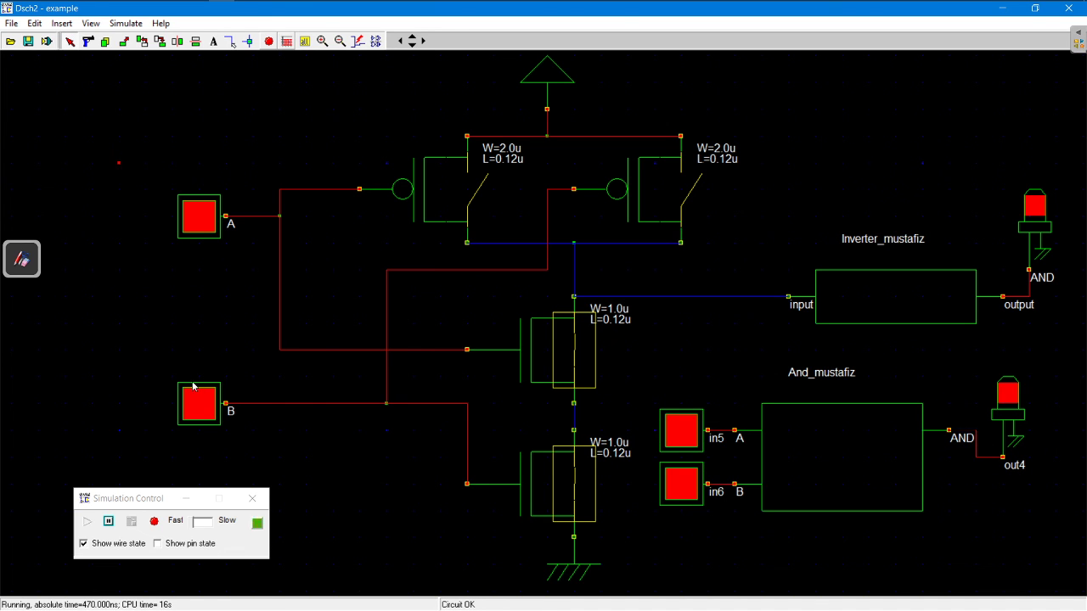
Toggle inputs A and B of the transistor circuit to check its AND light, and stop the simulation
{"action": "left_click", "coordinate": [199, 418]}
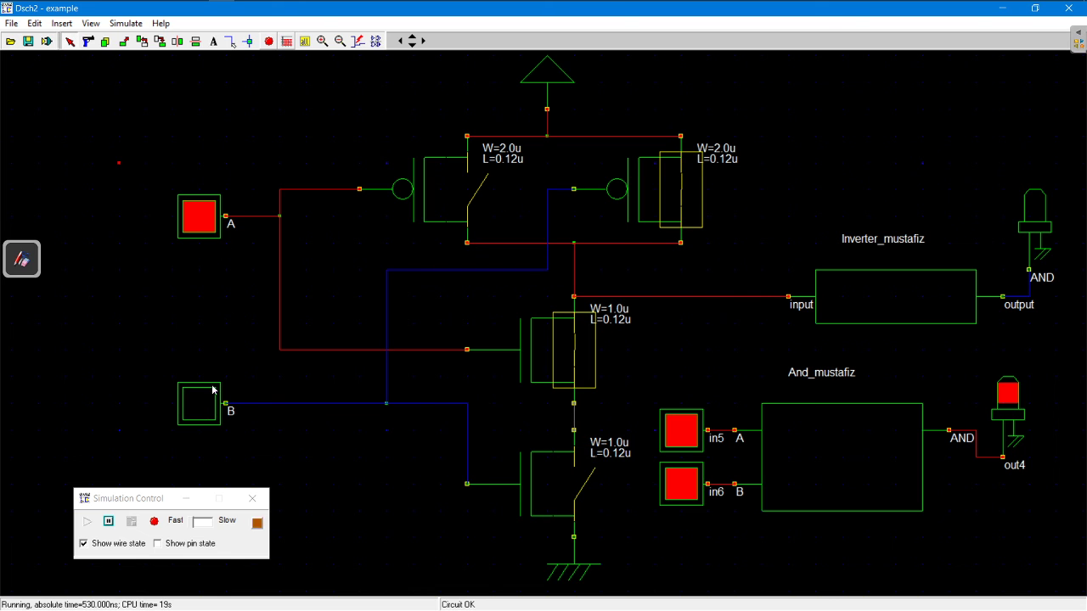
{"action": "left_click", "coordinate": [213, 389]}
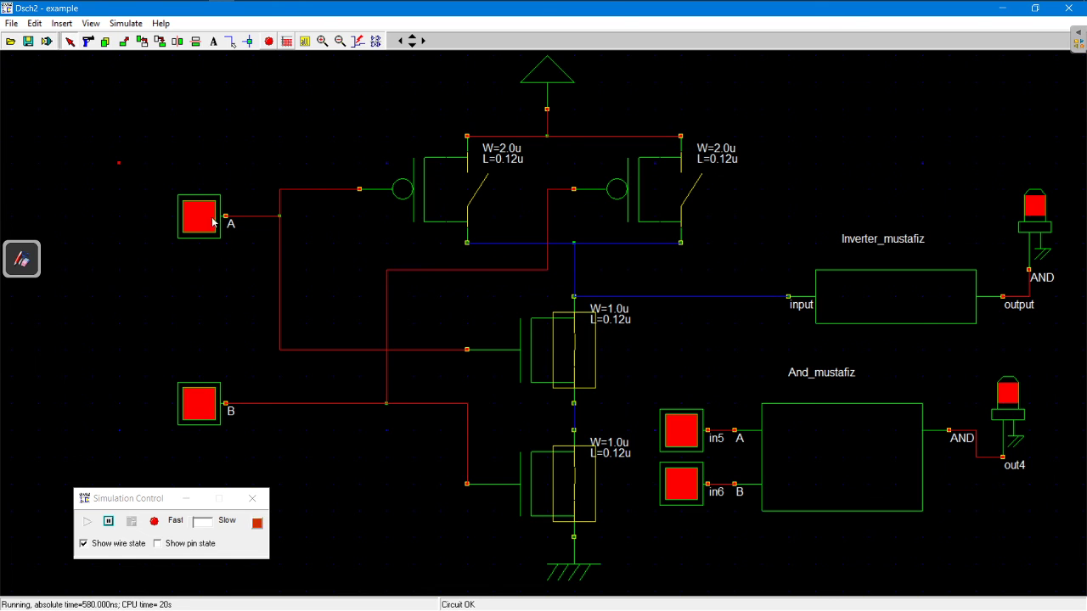
{"action": "left_click", "coordinate": [213, 223]}
{"action": "left_click", "coordinate": [204, 394]}
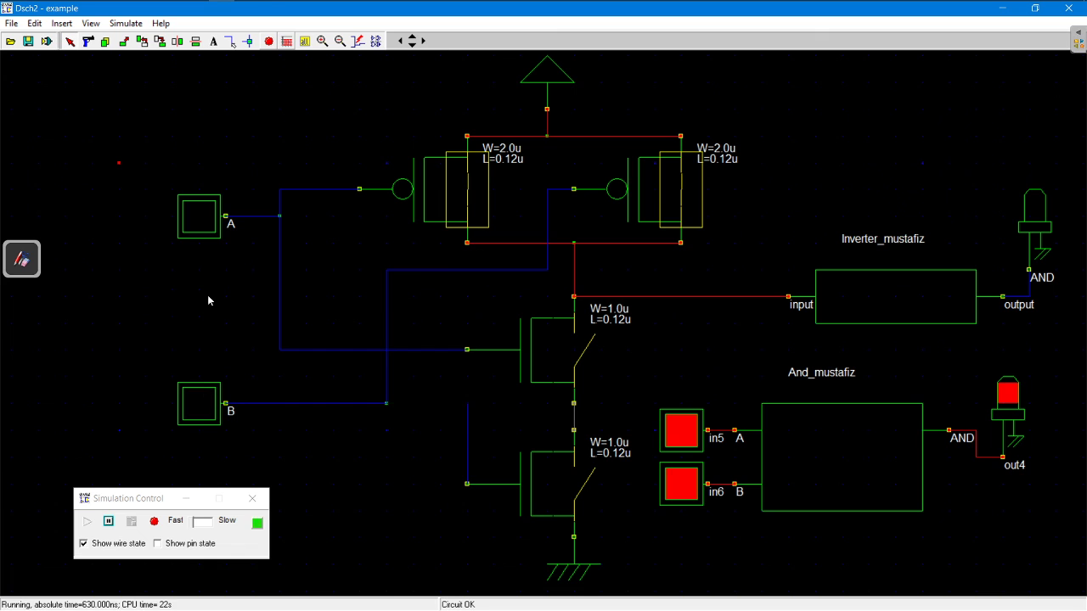
{"action": "left_click", "coordinate": [204, 219]}
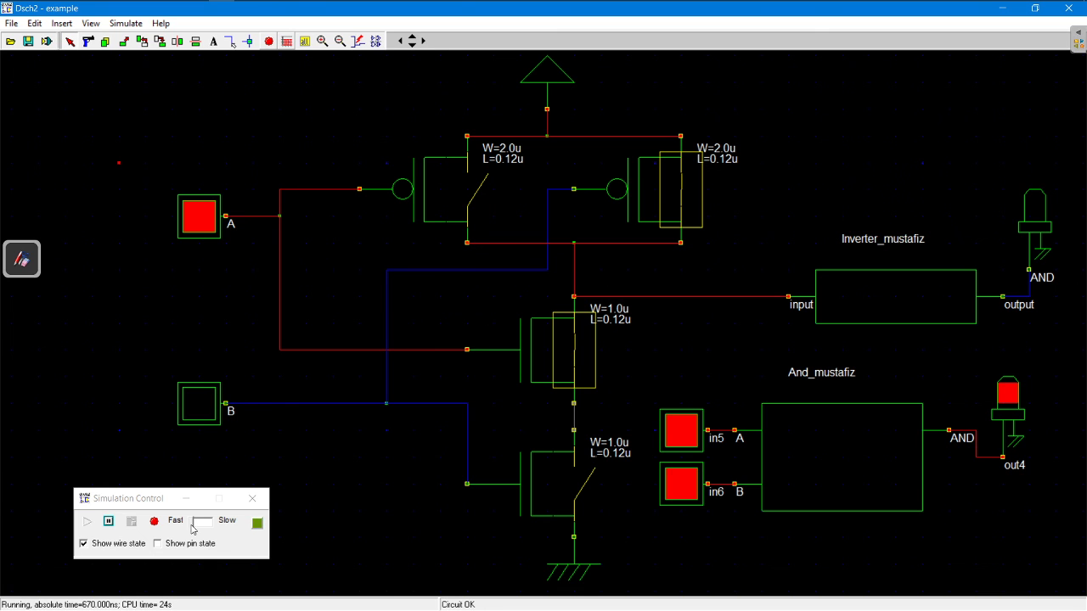
{"action": "left_click", "coordinate": [257, 522]}
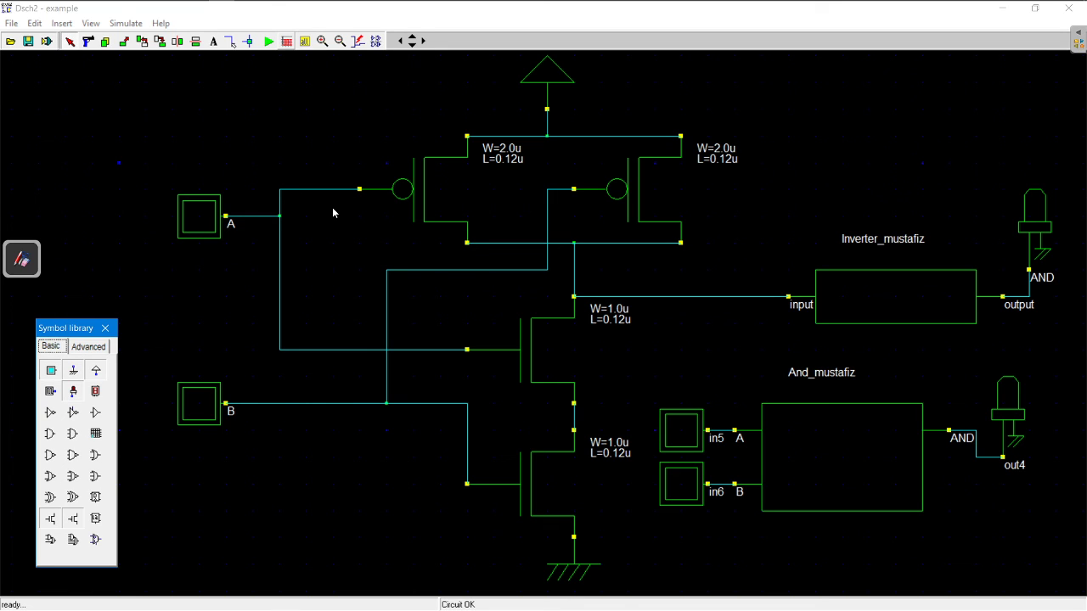
{"action": "mouse_move", "coordinate": [232, 4]}
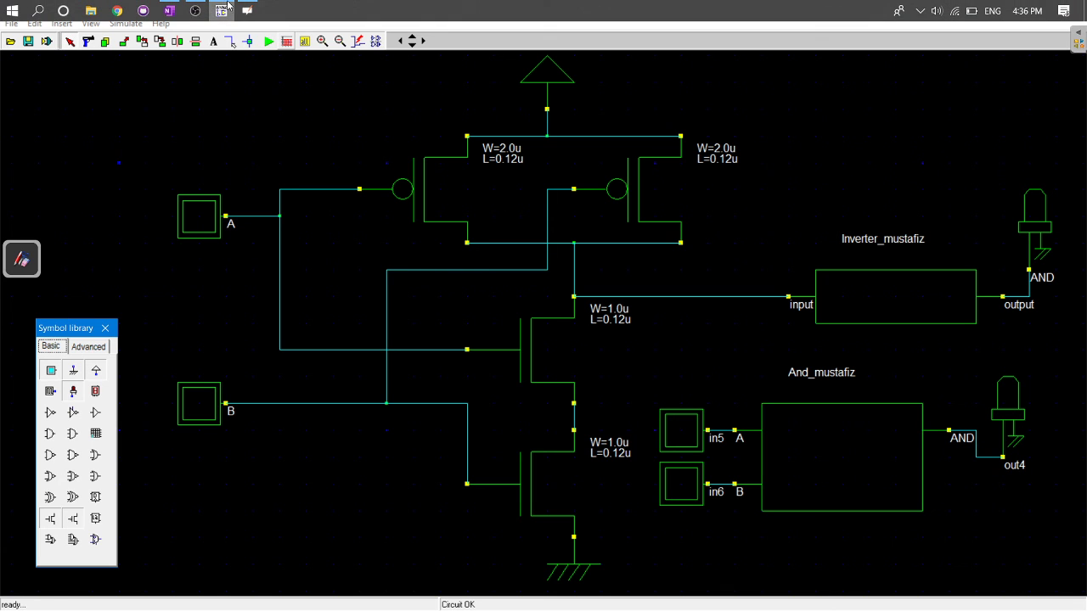
{"action": "left_click", "coordinate": [195, 4]}
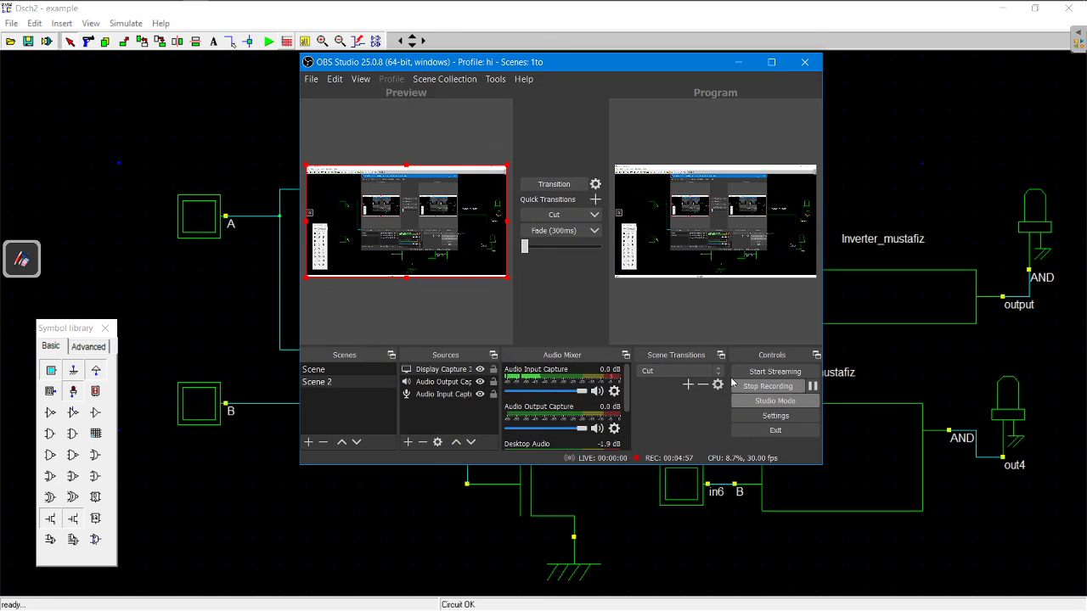